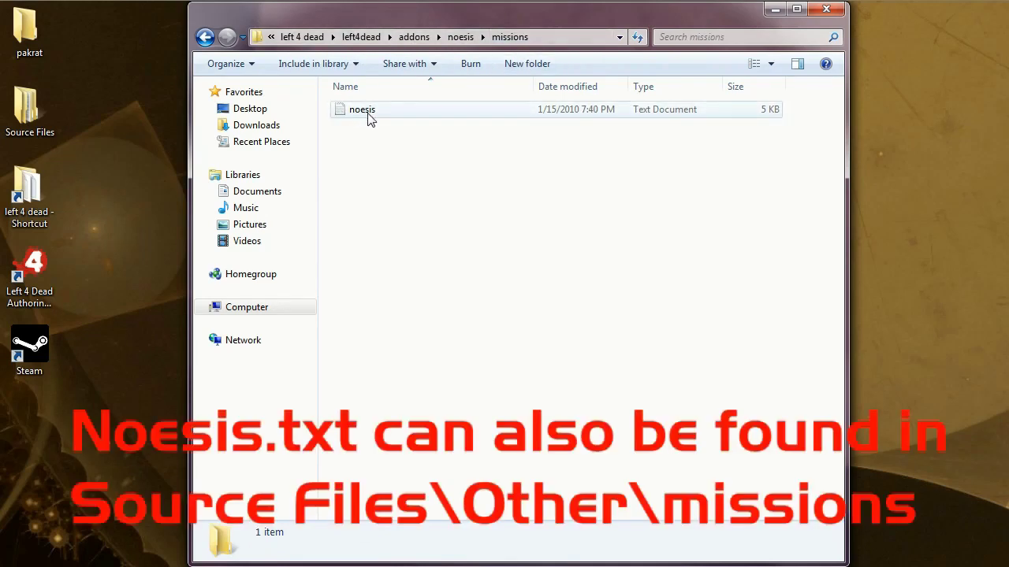
Step: Open the noesis mission file and review its name, version, author, website, title and outro image entries down to the poster block
double_click(368, 114)
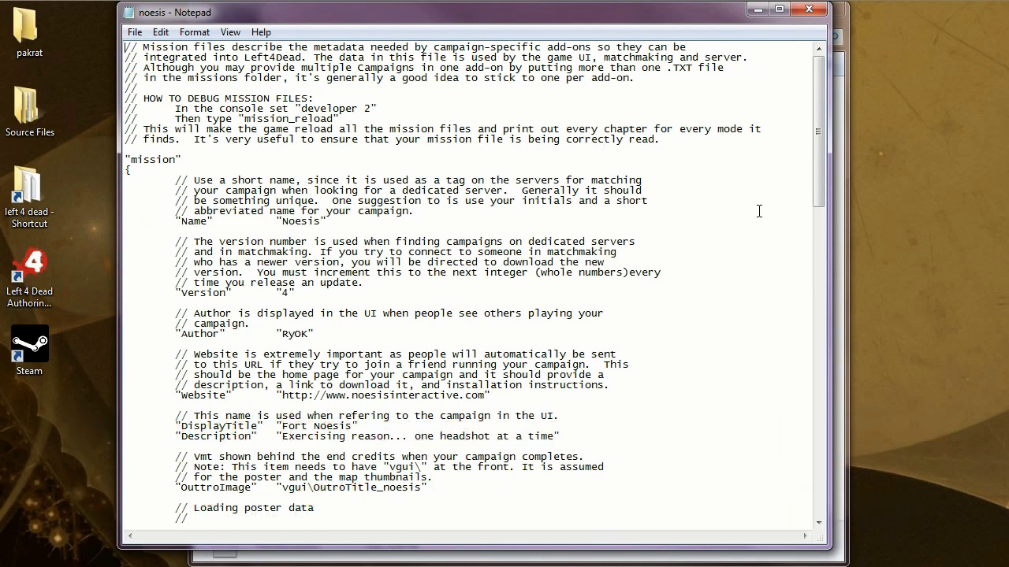
left_click_drag(818, 138, 835, 387)
left_click_drag(289, 221, 312, 223)
left_click(307, 224)
left_click_drag(812, 150, 812, 230)
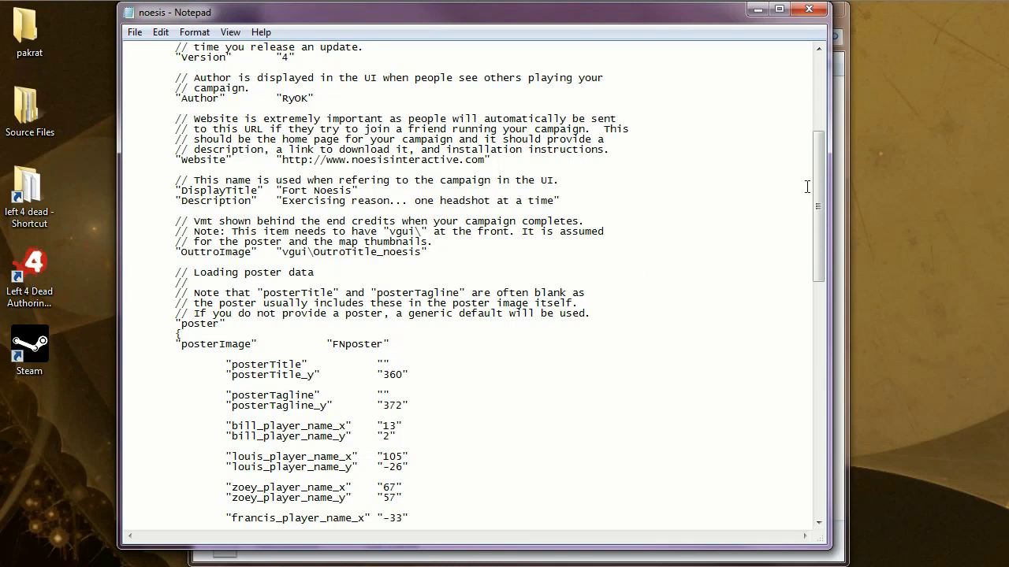
left_click_drag(822, 186, 825, 214)
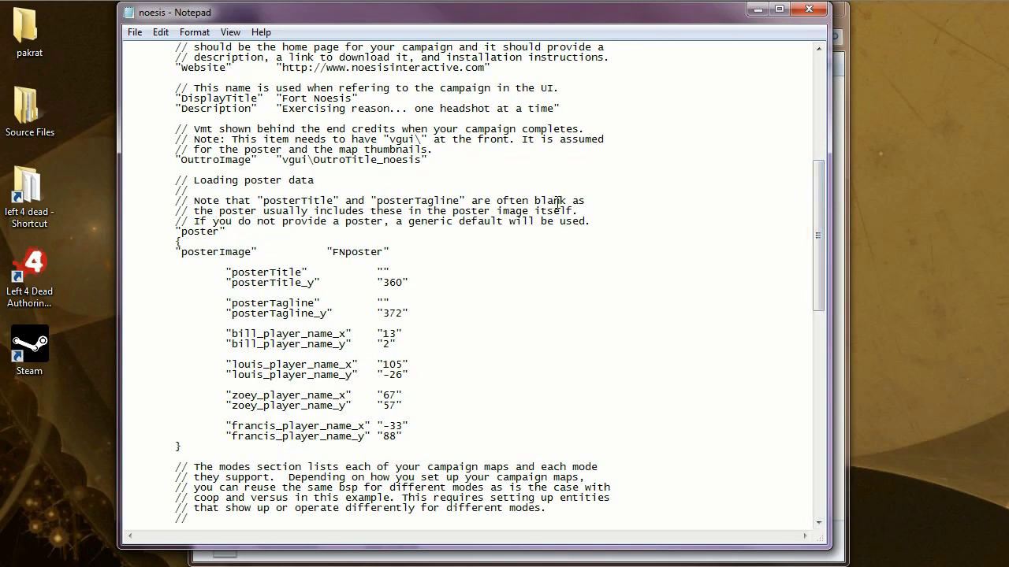
Step: Highlight the poster image, title and tagline entries in the poster block to examine them
left_click(185, 250)
key("shift+Down")
key("shift+Down")
key("shift+Down")
key("shift+Down")
key("shift+Down")
key("shift+End")
key("Right")
Step: Highlight the player name coordinate lines for bill, louis, zoey and francis to examine them
left_click(225, 333)
key("shift+Down")
key("shift+Down")
key("shift+Down")
key("shift+Down")
key("shift+Down")
key("shift+Down")
key("shift+Down")
key("shift+Down")
key("shift+Down")
key("shift+Down")
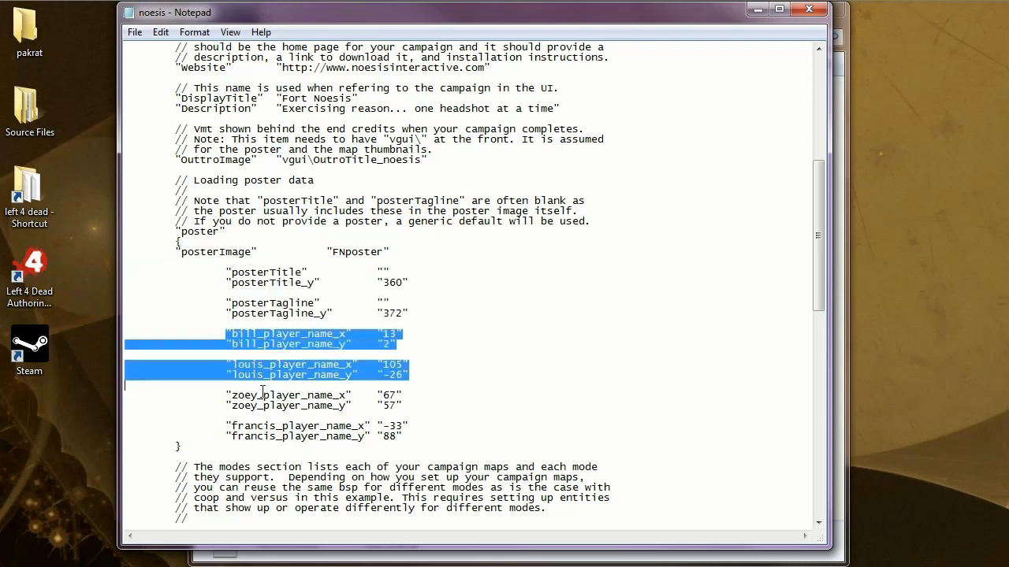
key("shift+End")
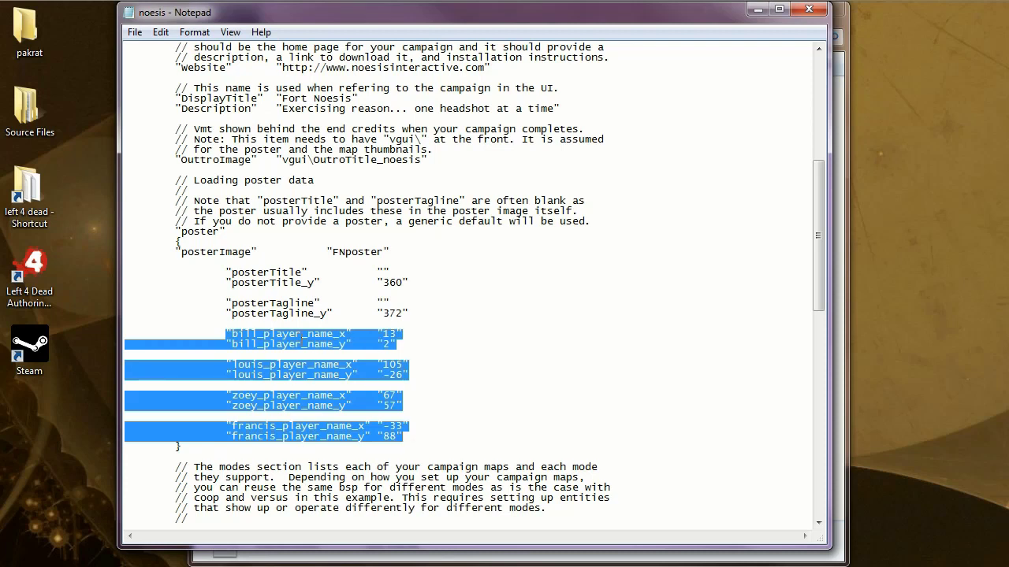
left_click(517, 338)
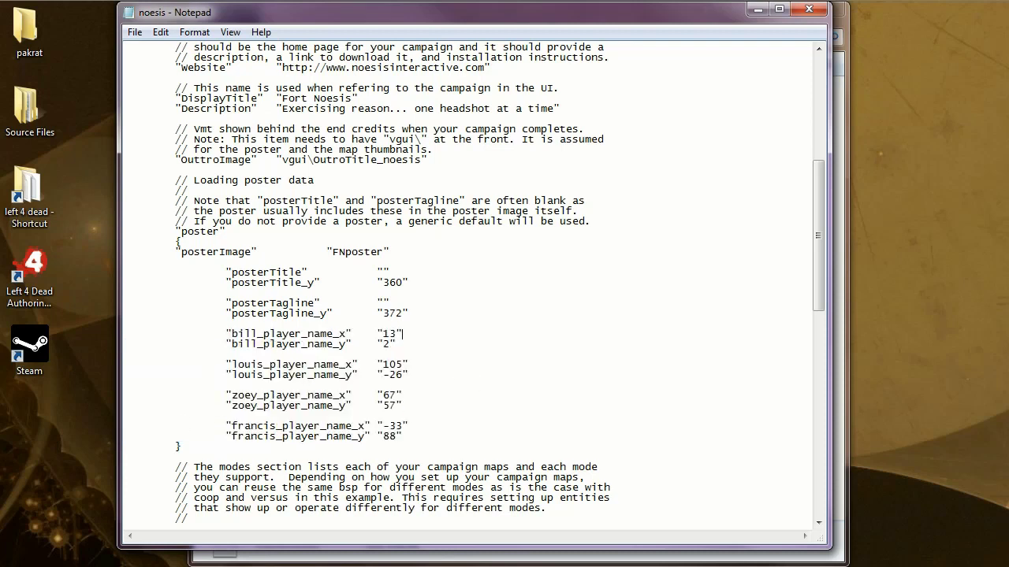
Step: Switch to the Poster Coordinates Tool in Firefox, copy all the generated player name coordinates, and return to the mission file
key("alt+Tab")
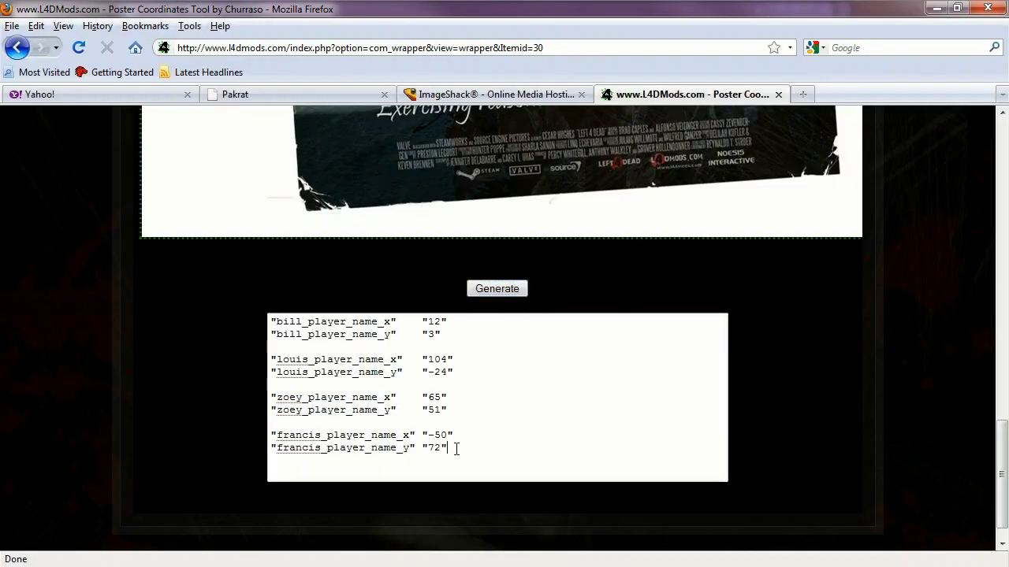
left_click_drag(457, 447, 255, 316)
right_click(282, 316)
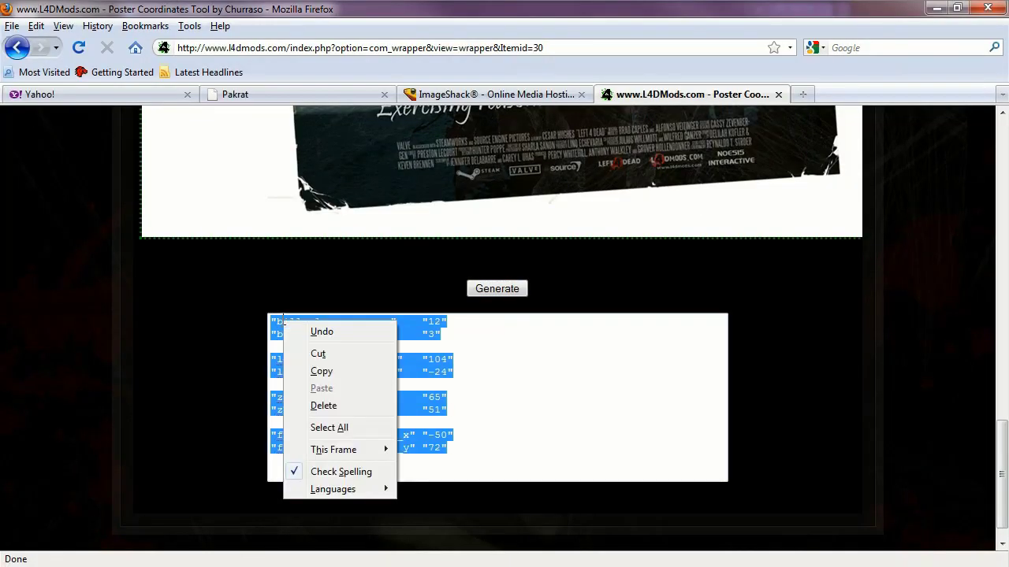
left_click(341, 370)
left_click(936, 8)
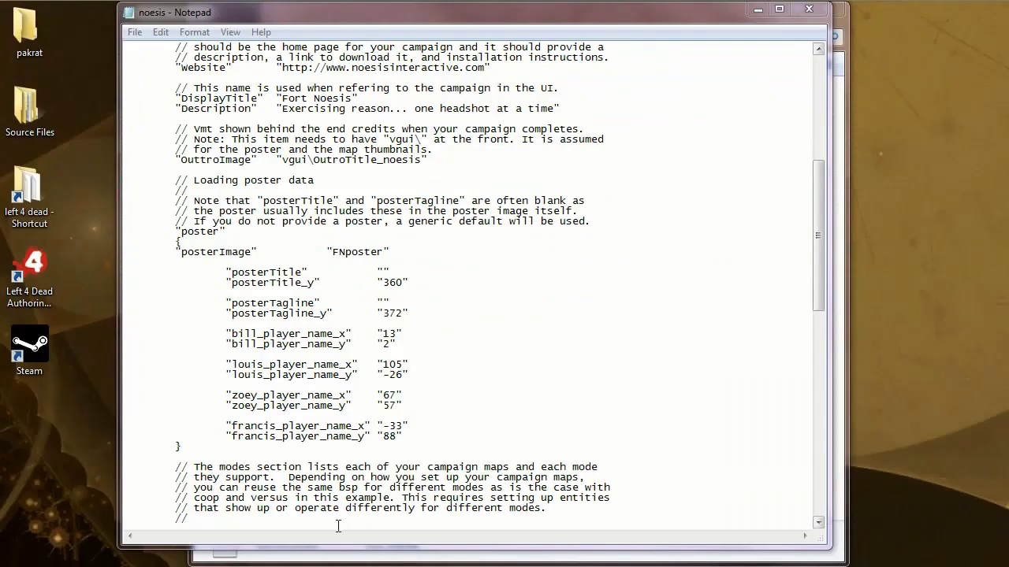
Step: Replace the poster block's player name coordinates with the copied ones: bill 12, 3; louis 104, -24; zoey 65, 51; francis -50, 72
left_click(412, 436)
left_click_drag(412, 436, 135, 324)
right_click(264, 334)
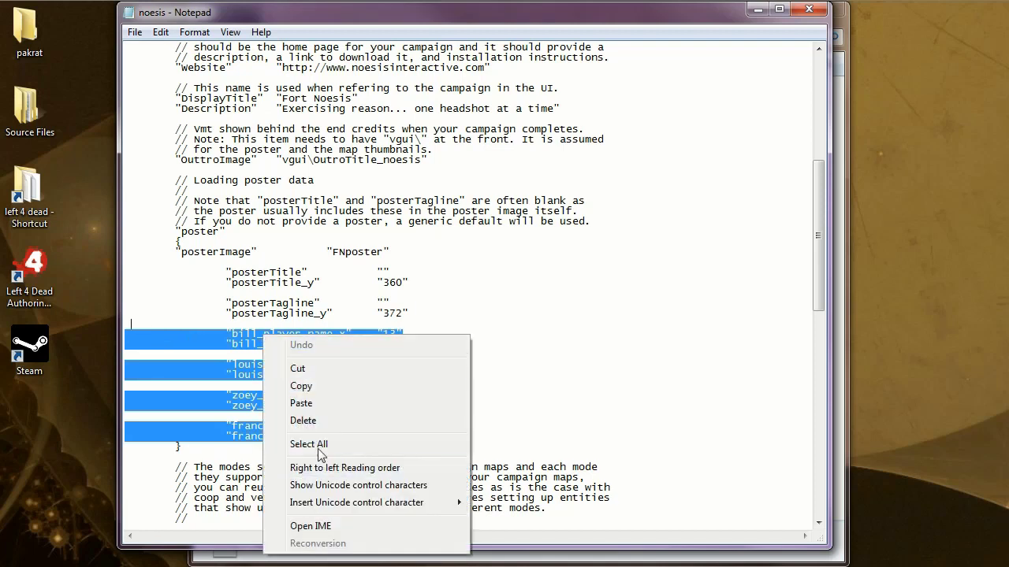
left_click(301, 404)
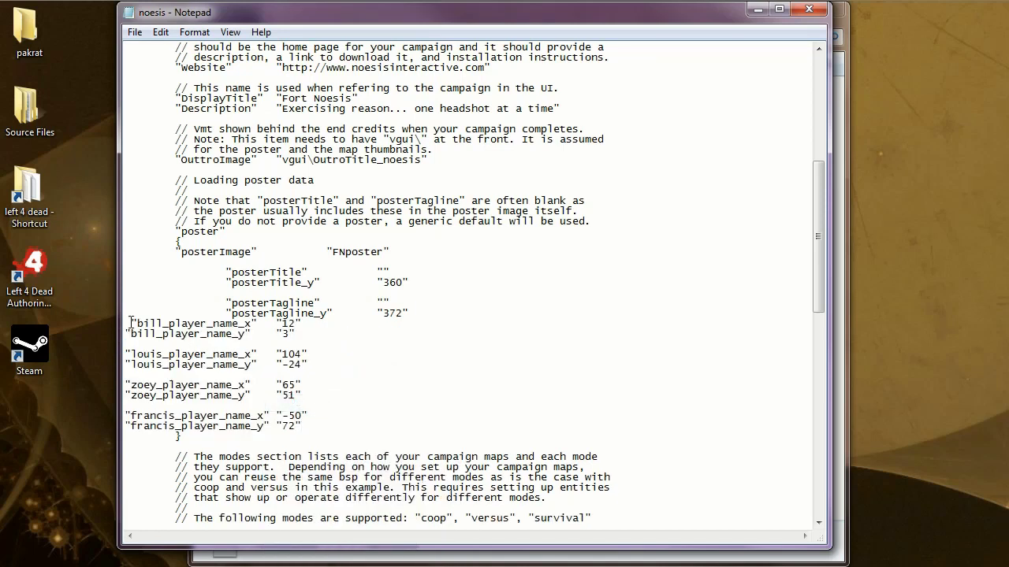
Step: Put a blank line above the pasted coordinates and indent both bill lines two tabs, removing the stray leading space
key("Return")
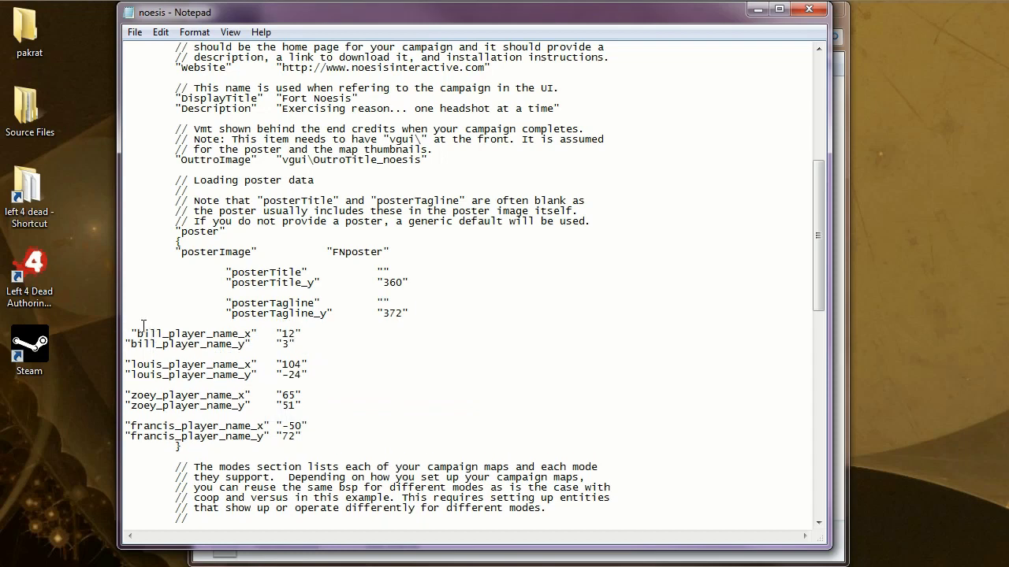
key("Delete")
key("Tab")
key("Tab")
left_click(126, 344)
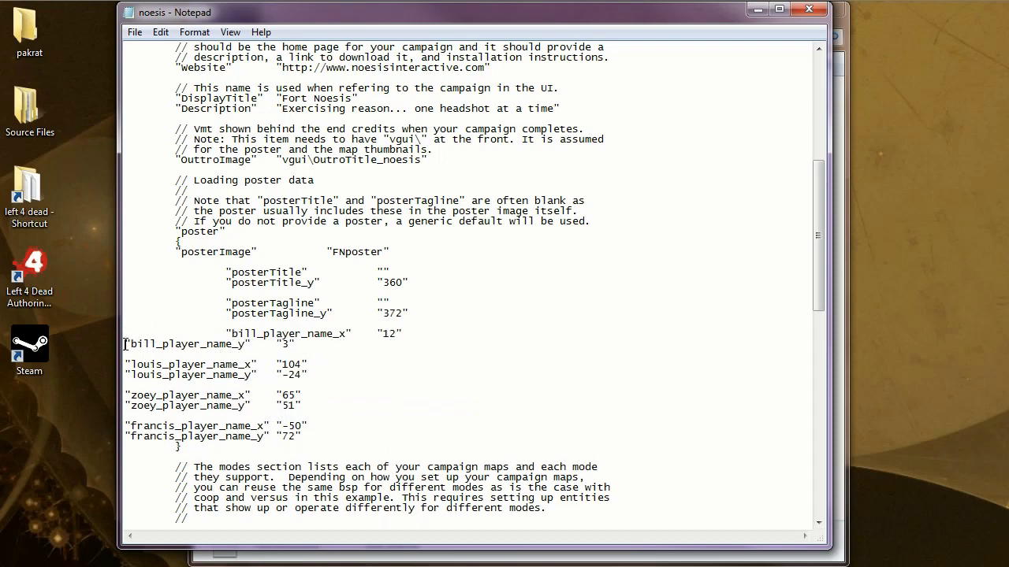
key("Tab")
key("Tab")
Step: Indent both louis coordinate lines two tabs to align with the bill lines, removing any surplus tabs
left_click_drag(125, 364, 130, 361)
key("Tab")
key("Tab")
key("Tab")
key("Tab")
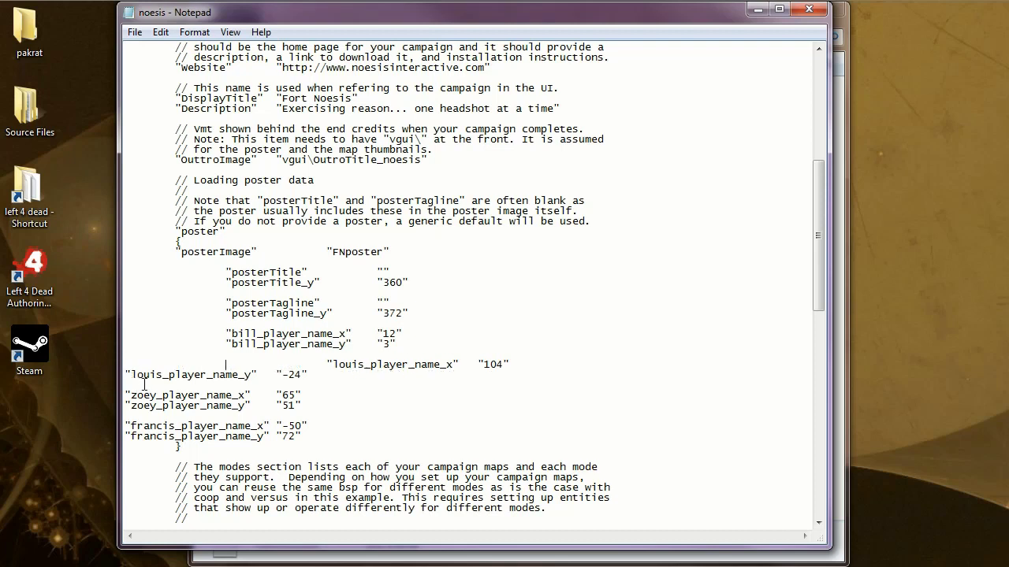
key("Delete")
key("Delete")
left_click(126, 375)
key("Tab")
key("Tab")
Step: Indent both zoey coordinate lines two tabs to align with the lines above
left_click(127, 395)
key("Tab")
key("Tab")
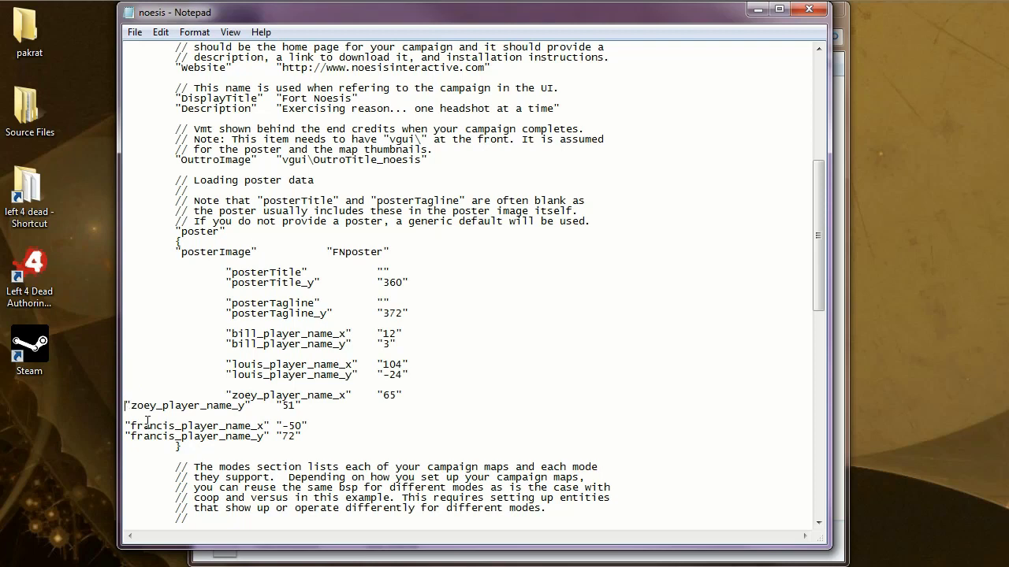
key("Tab")
key("Tab")
Step: Indent both francis coordinate lines two tabs to align with the rest of the poster block
left_click(126, 426)
key("Tab")
key("Tab")
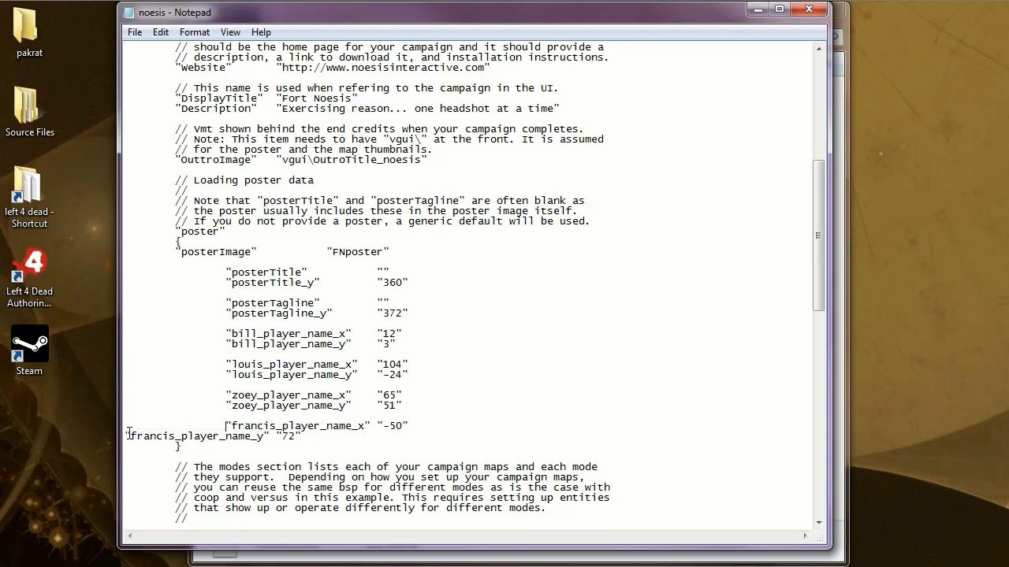
key("Tab")
key("Tab")
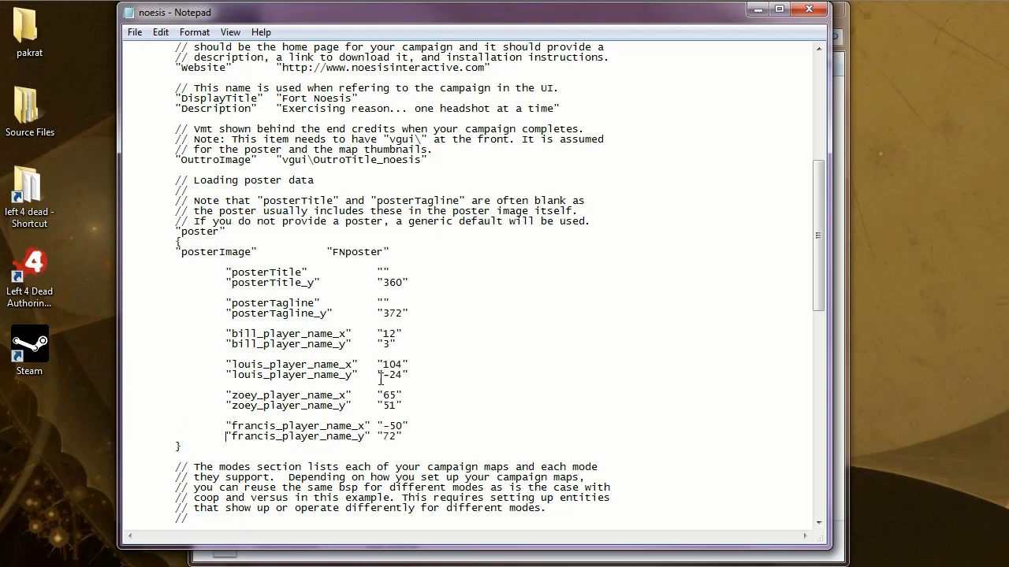
Step: Examine the modes section and its numbered coop map entries
left_click_drag(816, 199, 835, 312)
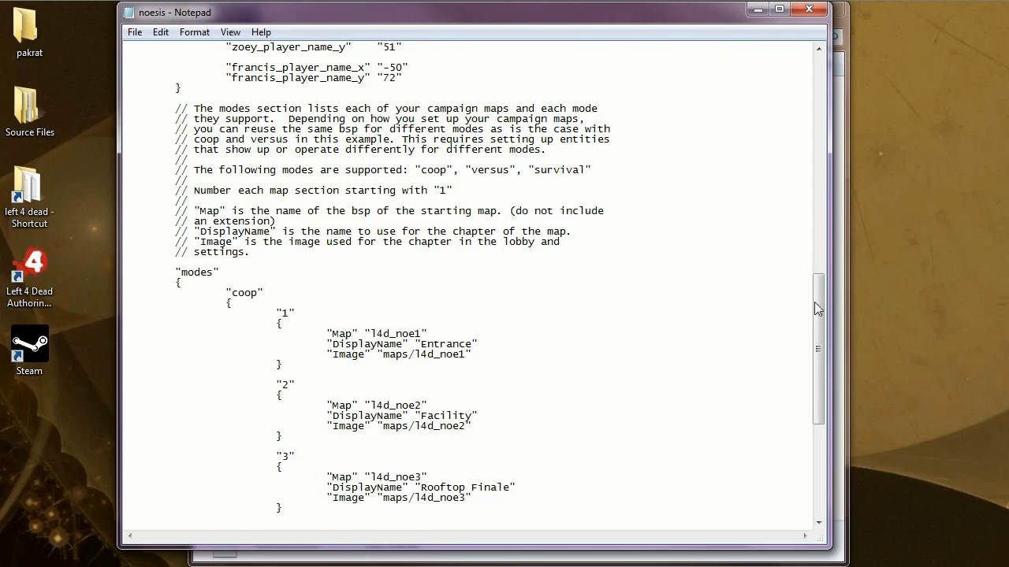
left_click_drag(820, 293, 819, 309)
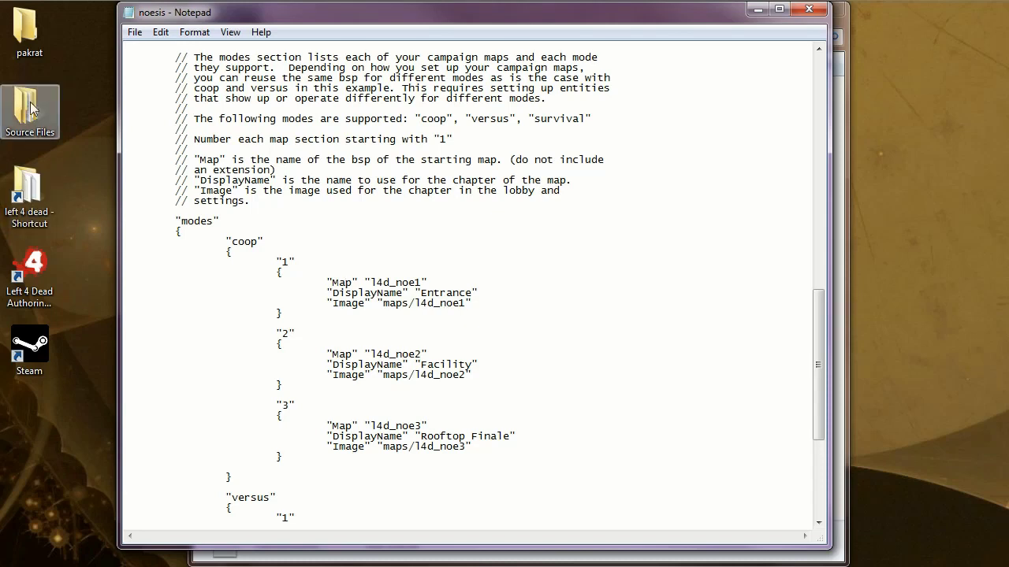
Step: Switch to the file explorer and browse to the noesis add-on's materials\vgui\maps folder
left_click_drag(247, 15, 457, 38)
left_click(330, 10)
key("BackSpace")
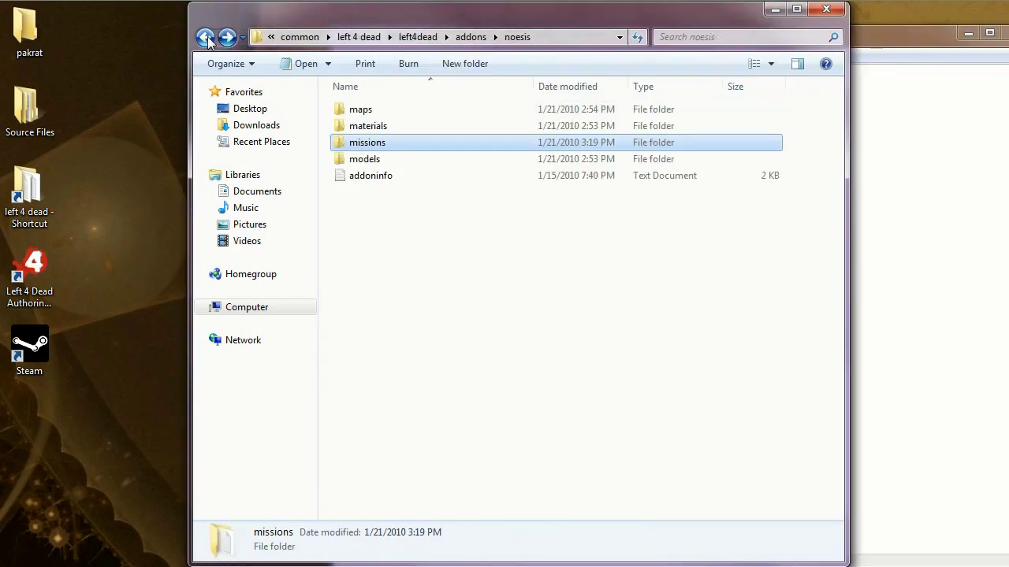
double_click(365, 130)
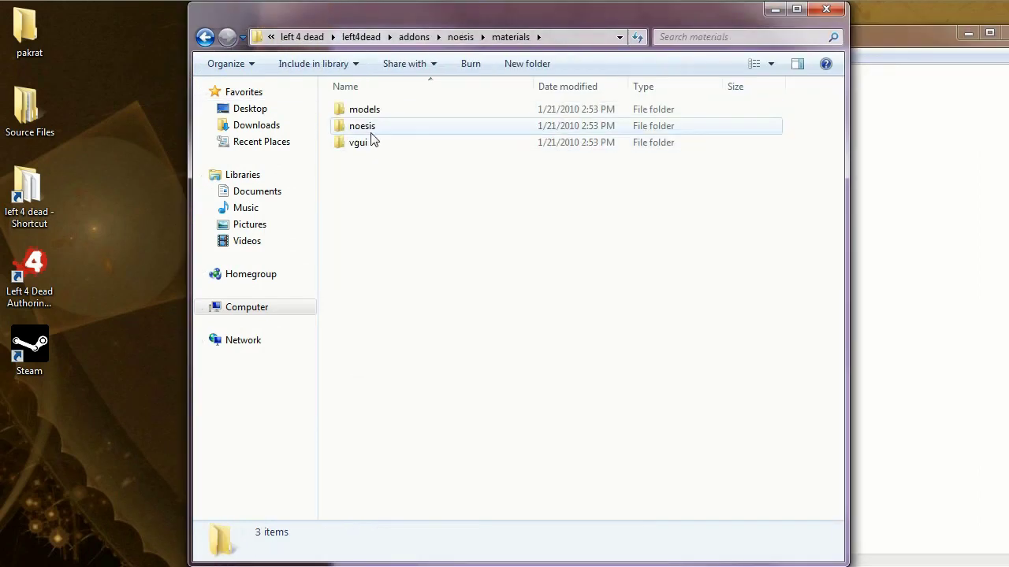
left_click(362, 150)
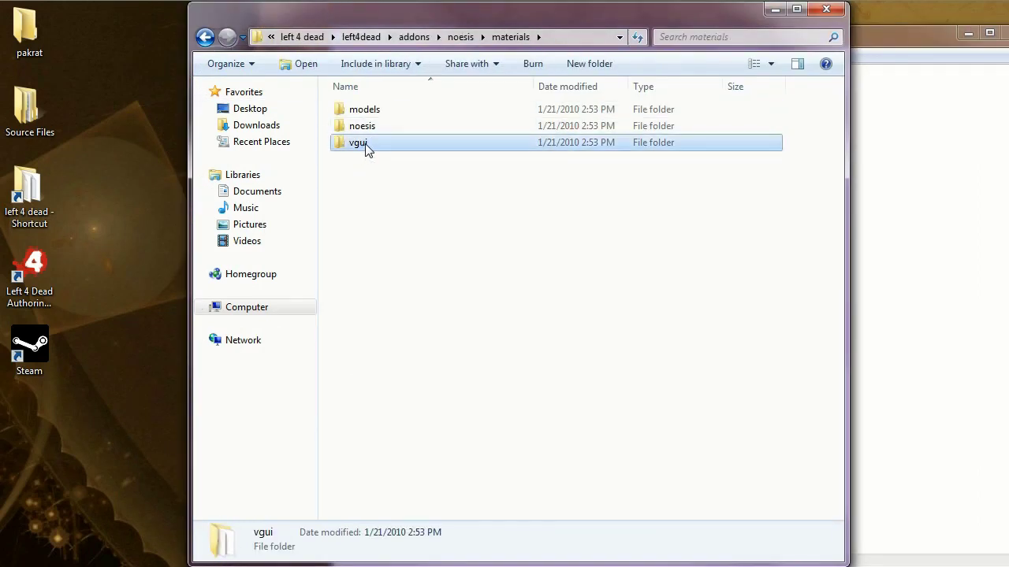
double_click(365, 149)
double_click(358, 112)
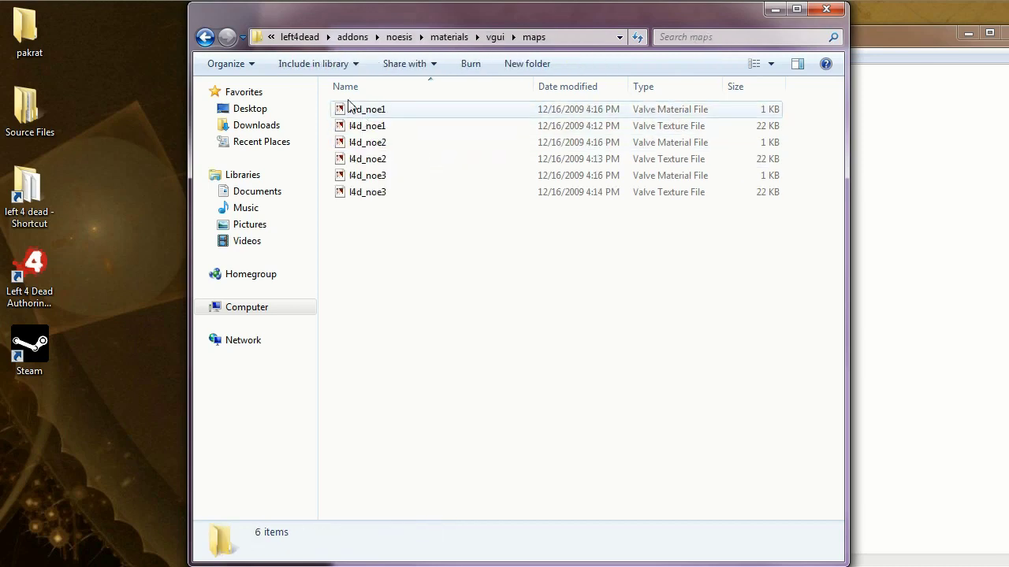
Step: View the l4d_noe1 texture file's chapter image in VTFEdit, then close it
double_click(393, 128)
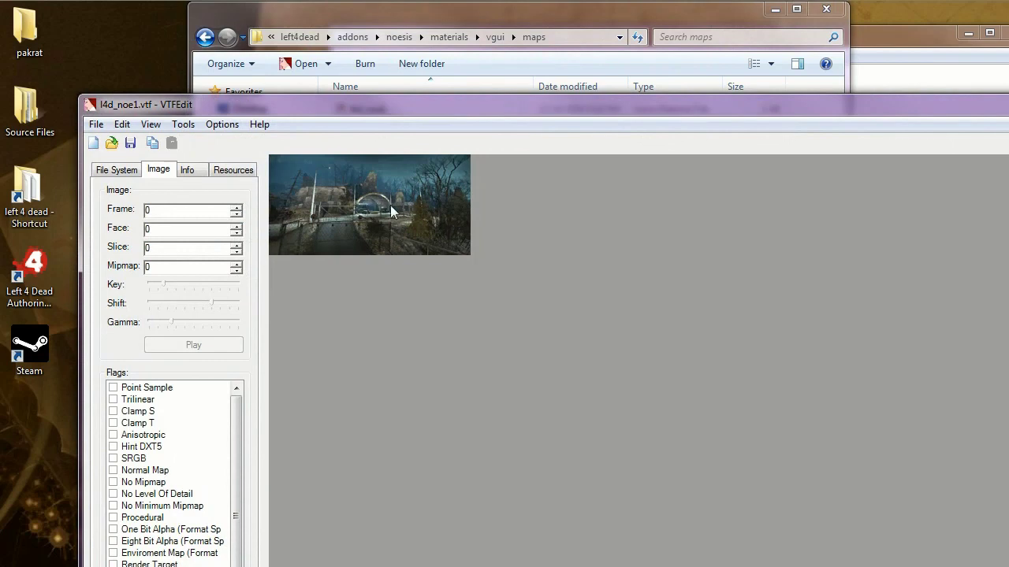
left_click_drag(611, 99, 385, 63)
left_click_drag(955, 74, 798, 73)
left_click(903, 71)
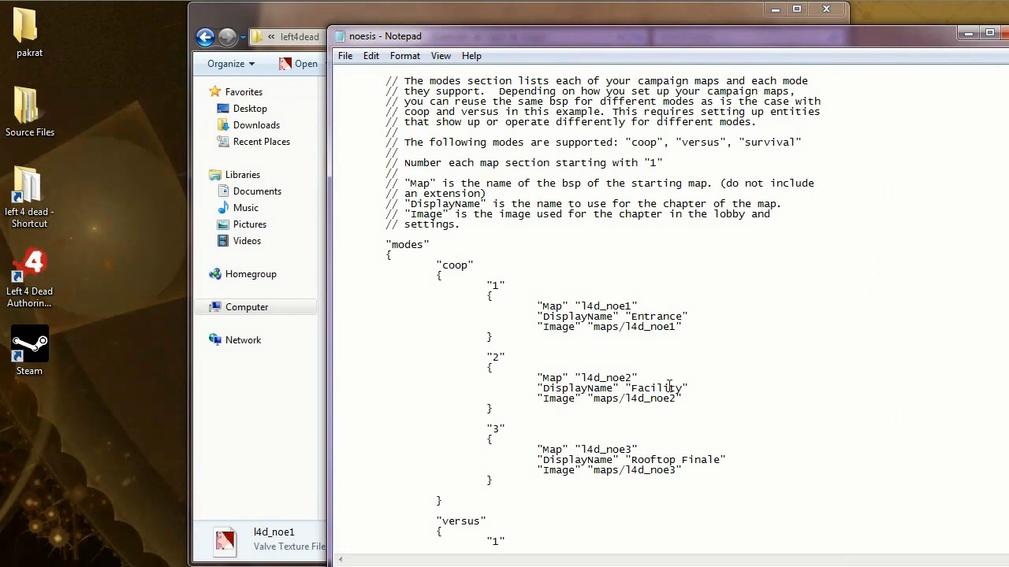
Step: Review the map, display name and image entries of the coop and versus modes in the mission file
double_click(640, 36)
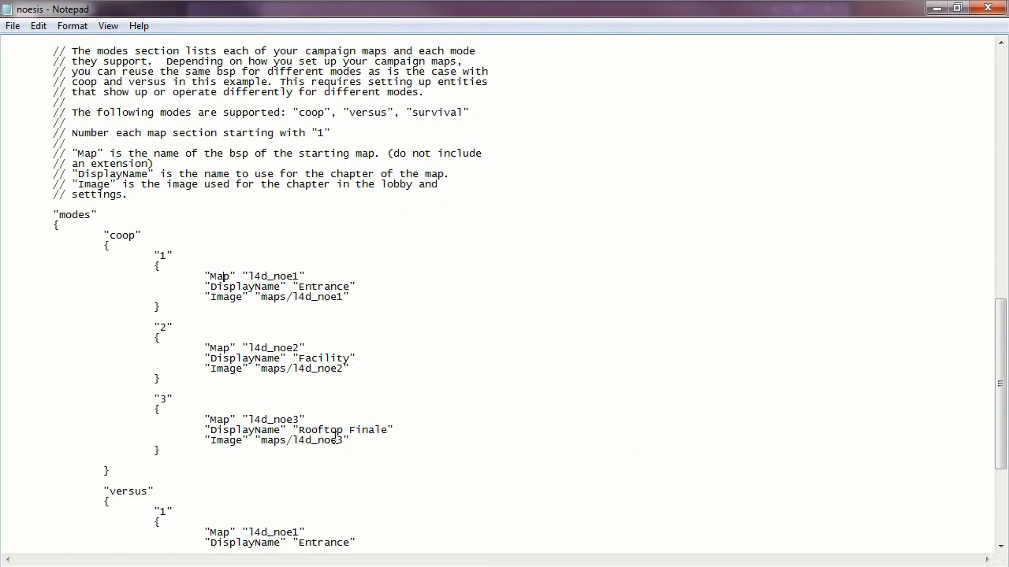
left_click(958, 10)
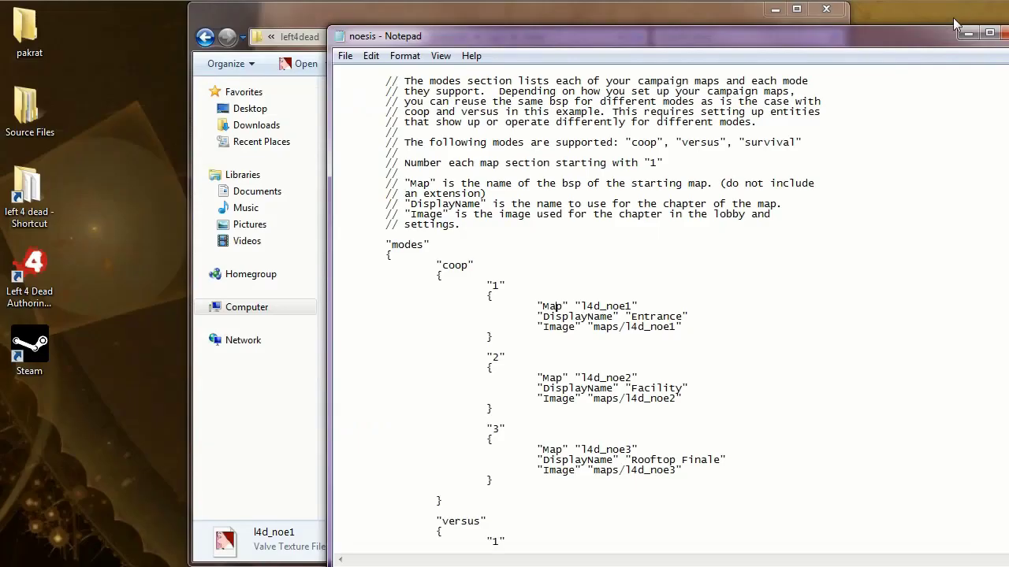
left_click_drag(822, 37, 582, 23)
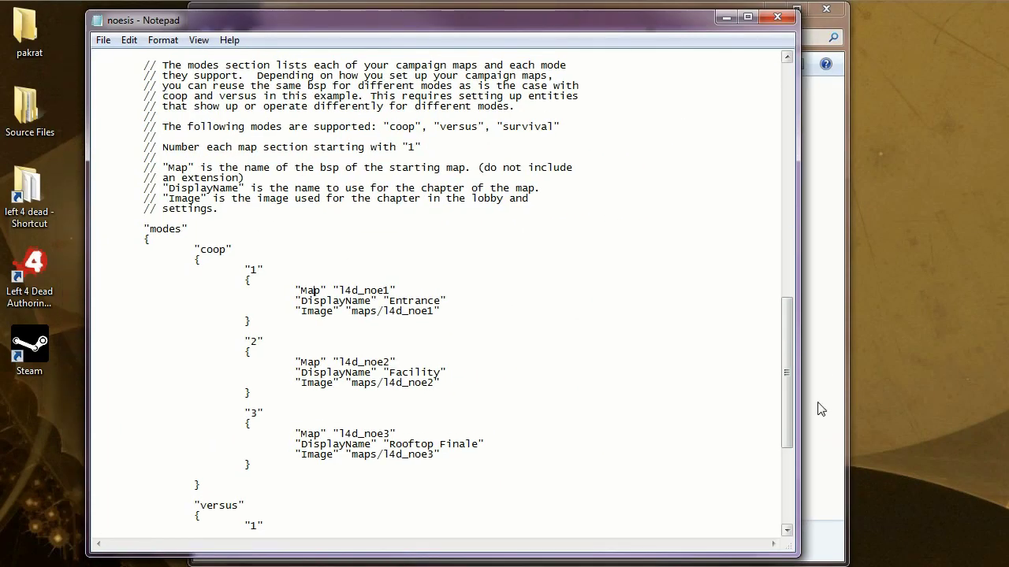
left_click_drag(791, 350, 782, 421)
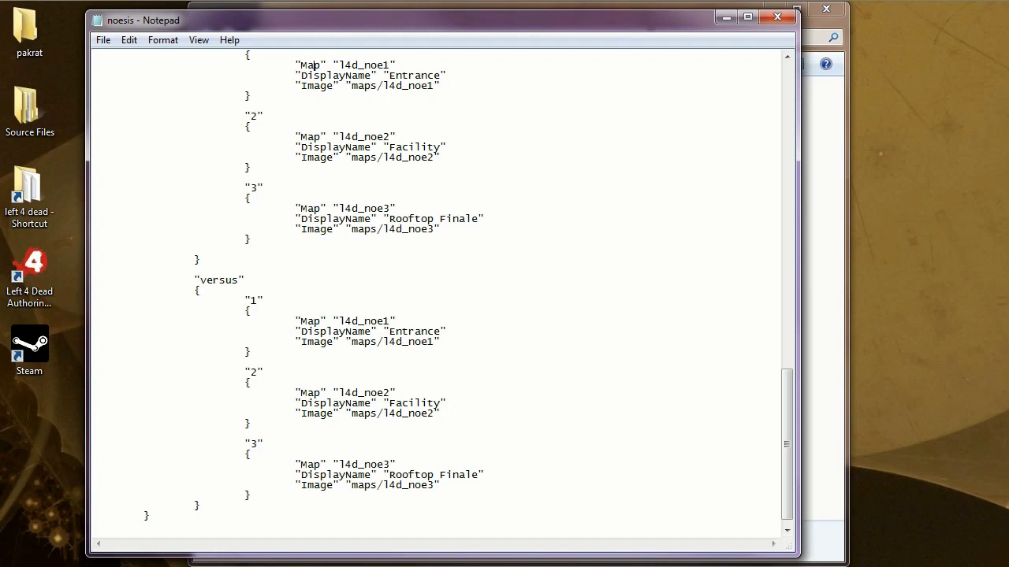
Step: Close the noesis mission file and save its changes
left_click(777, 16)
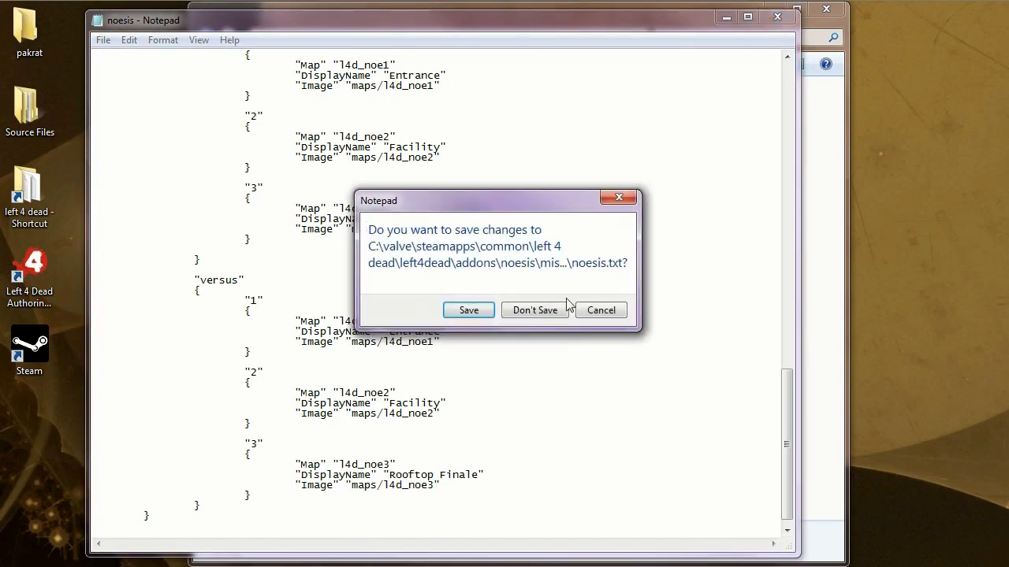
left_click(468, 311)
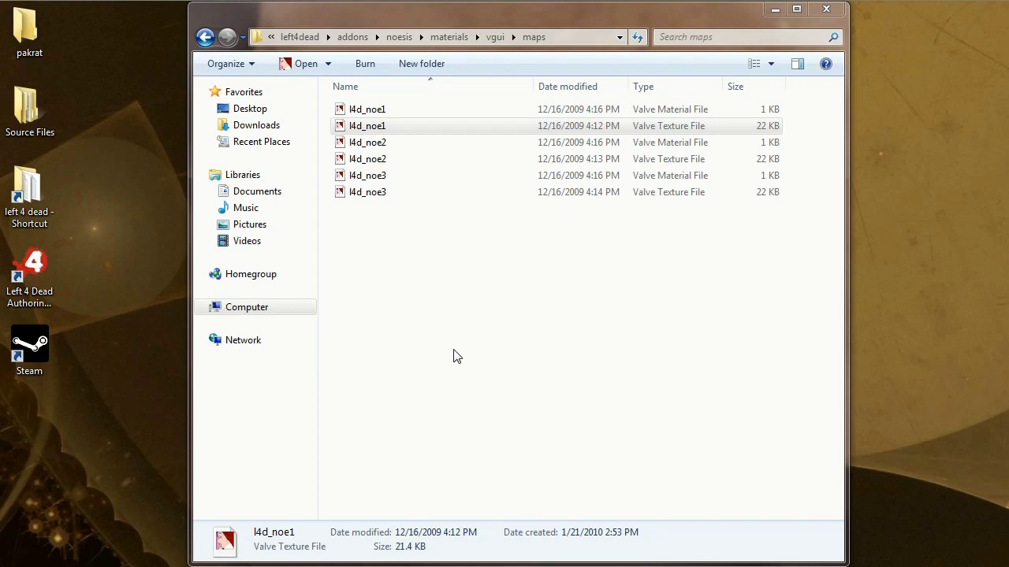
Step: Open Steam, launch Left 4 Dead from the installed games, and skip its intro to reach the main menu
double_click(29, 347)
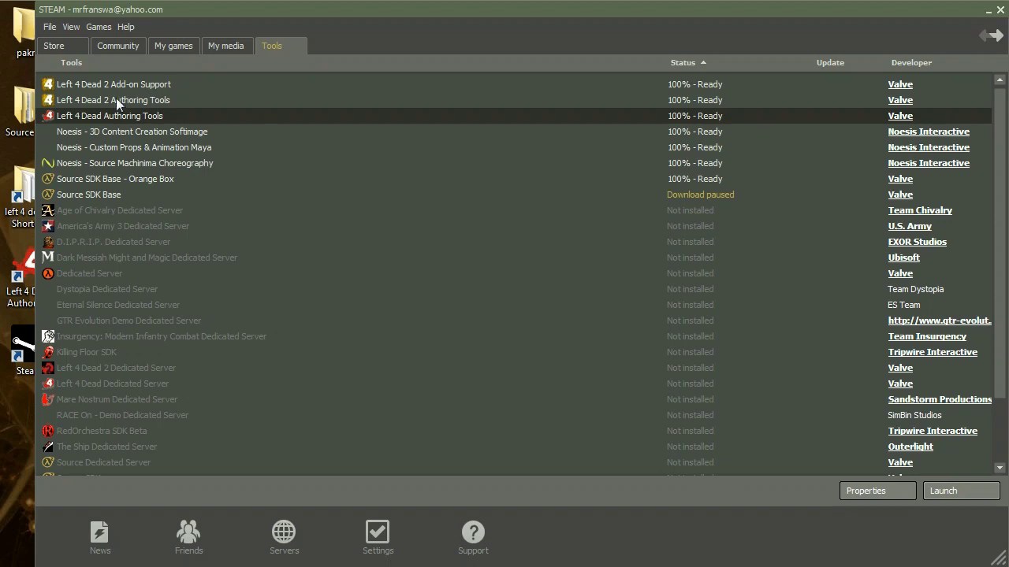
left_click(177, 48)
double_click(92, 178)
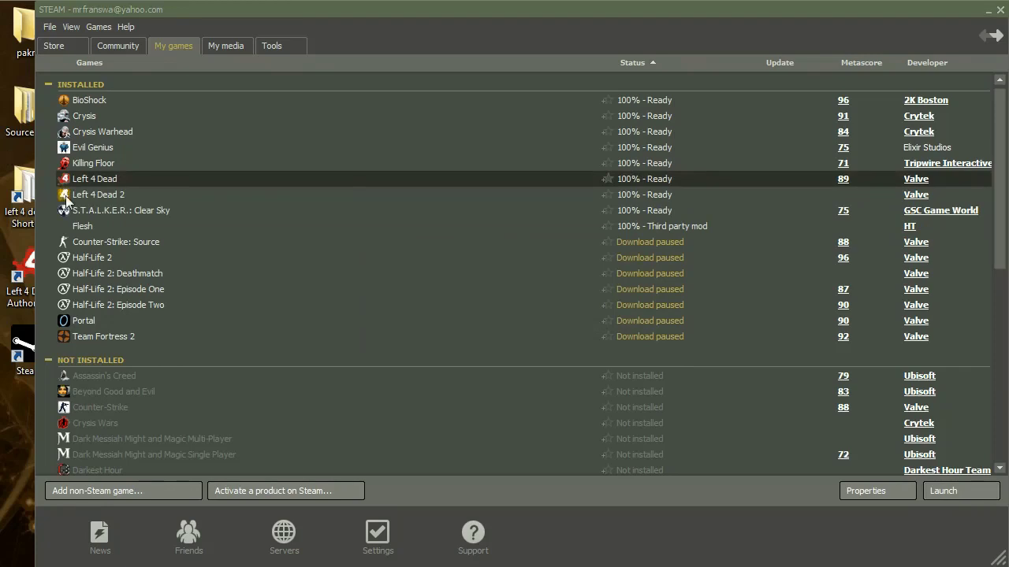
double_click(97, 178)
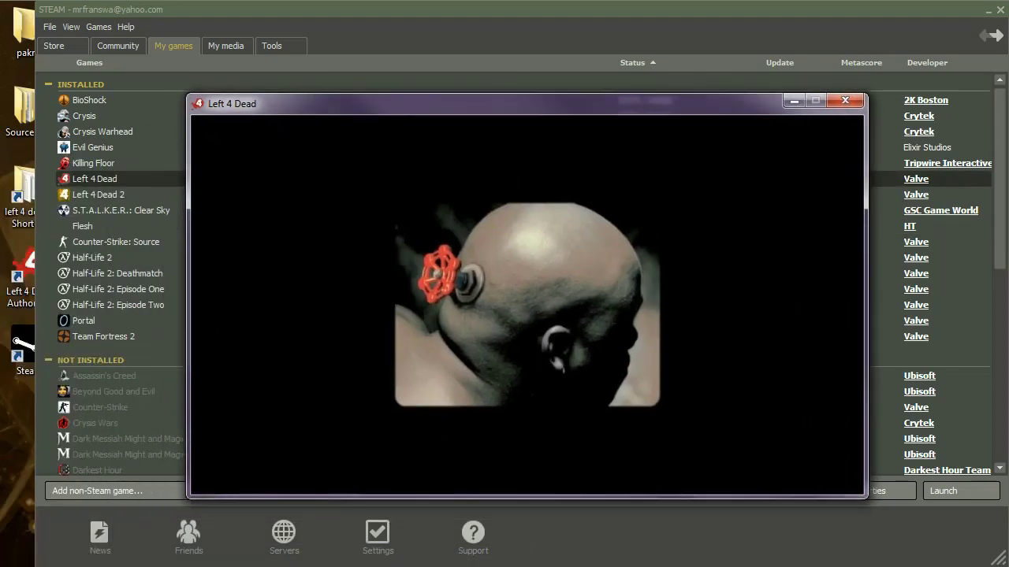
key("Escape")
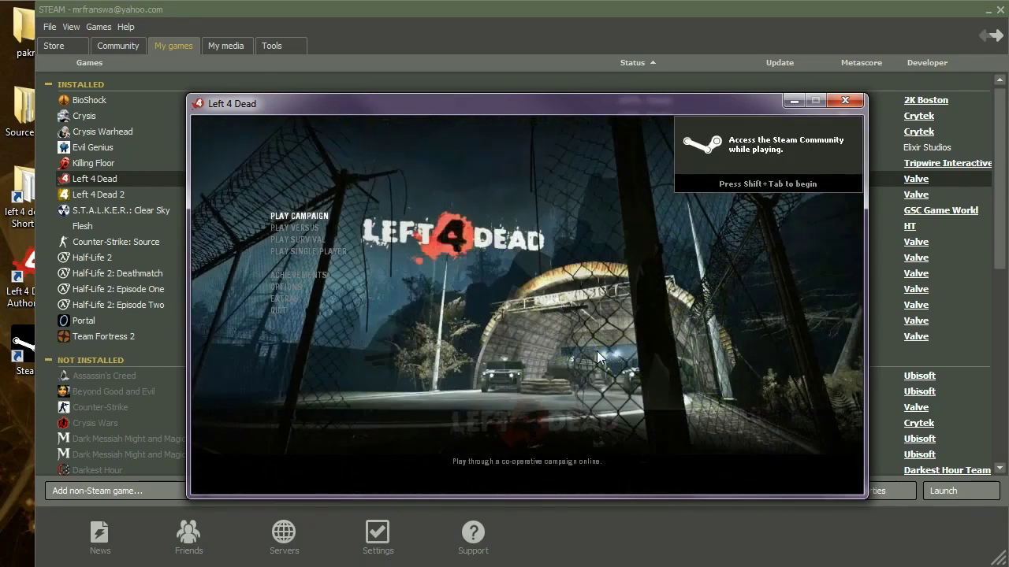
Step: Enable the Fort Noesis campaign in the game's add-ons list and return to the main menu
left_click(285, 299)
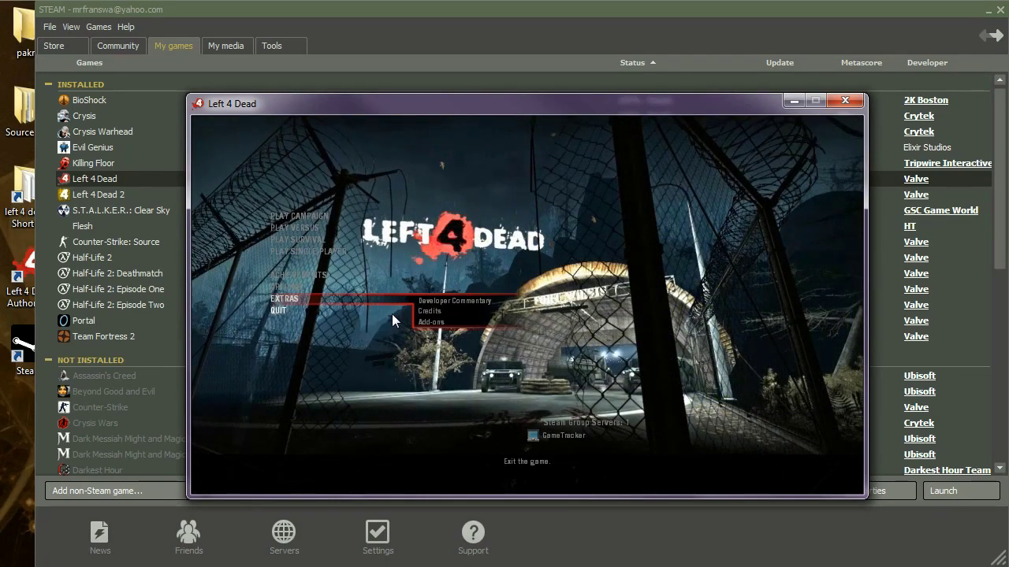
left_click(421, 324)
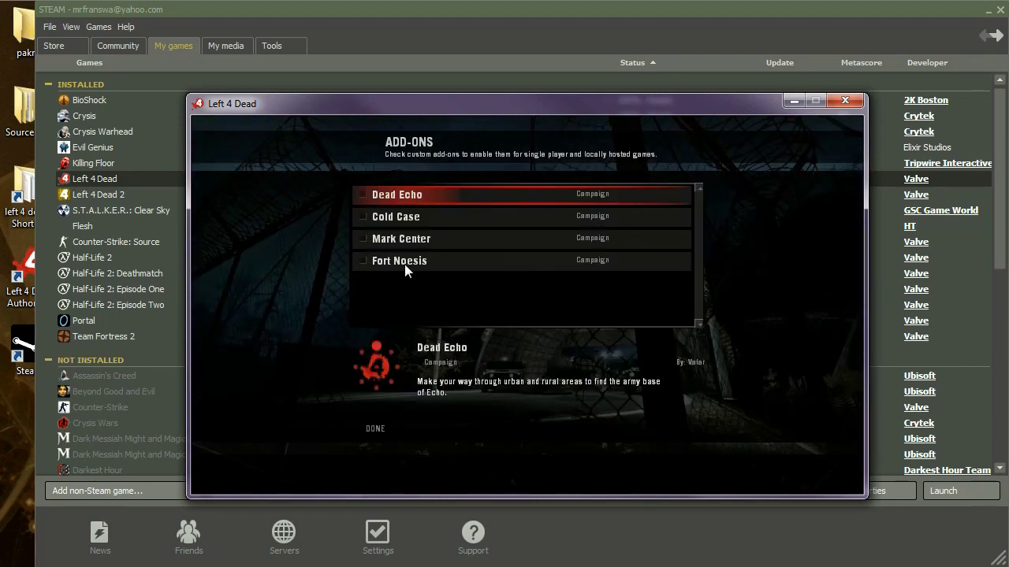
left_click(615, 257)
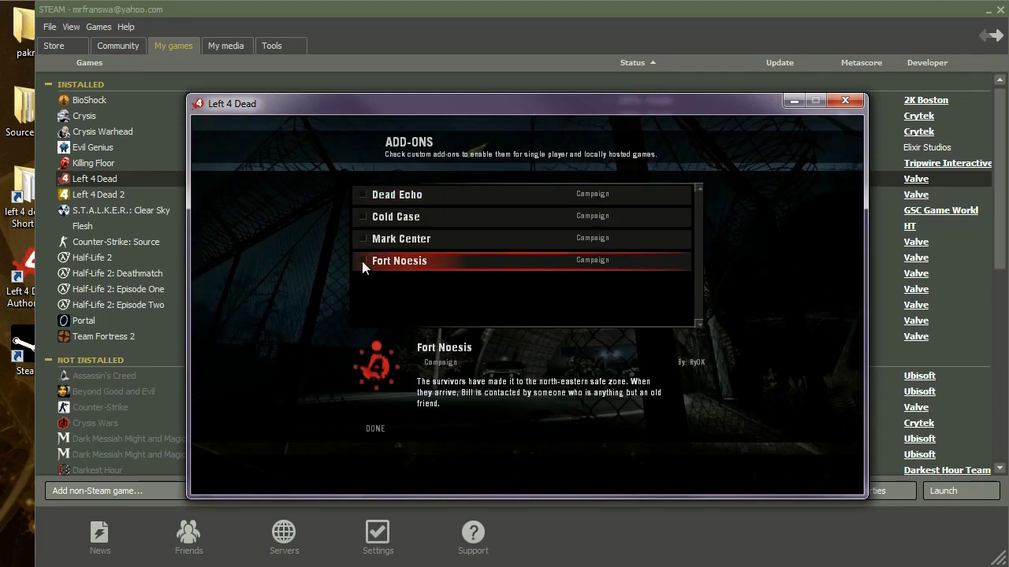
left_click(375, 428)
Step: Open the single-player game settings and choose Fort Noesis as the add-on campaign
left_click(301, 231)
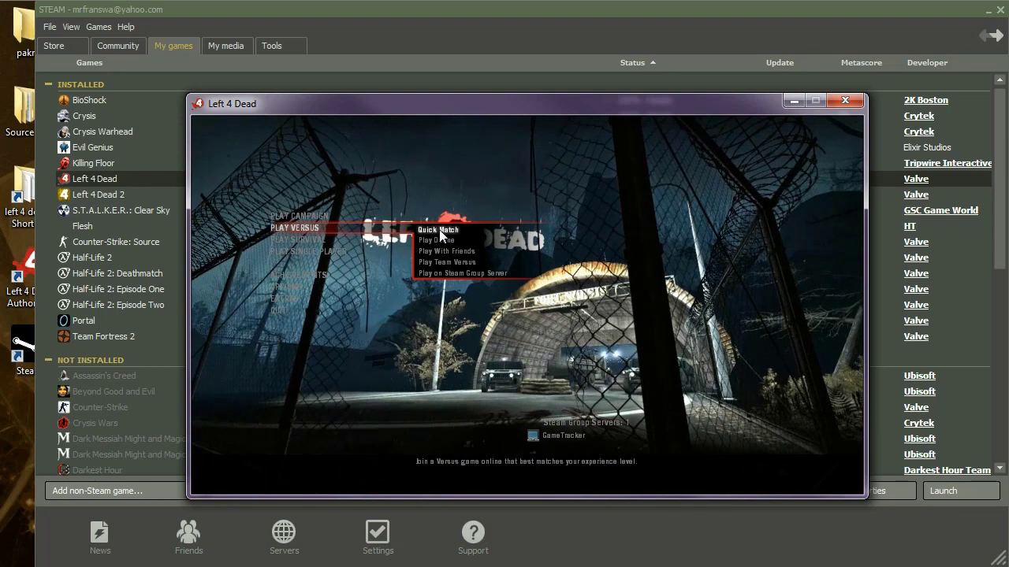
left_click(304, 252)
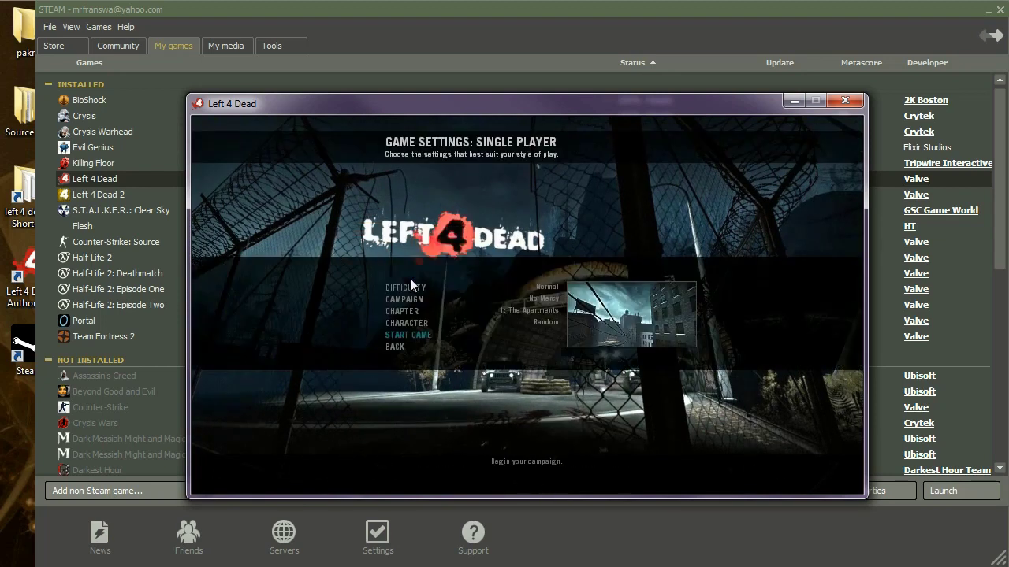
left_click(568, 300)
left_click(581, 352)
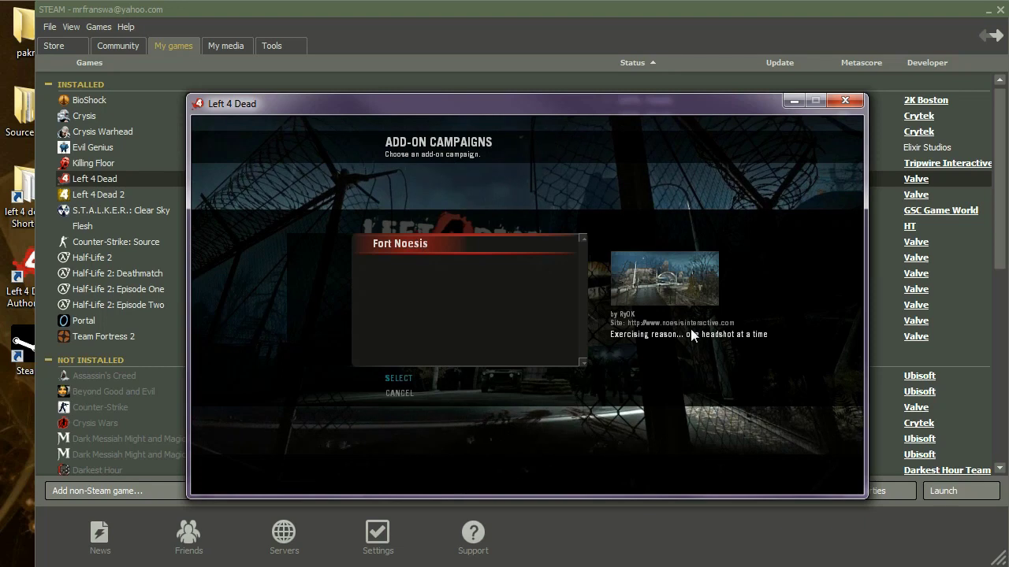
left_click(399, 380)
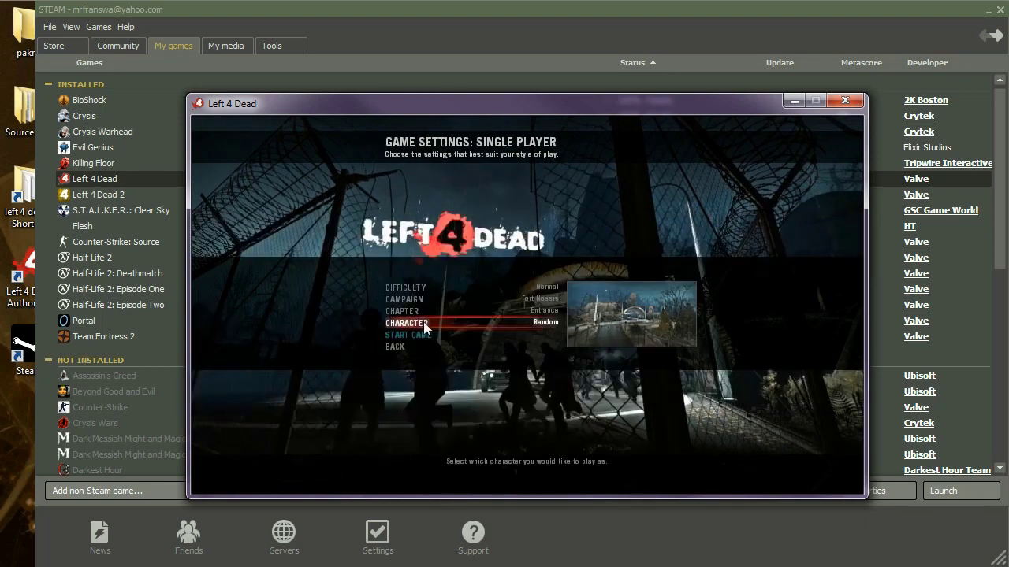
Step: Preview the Fort Noesis chapters and their images, then quit Left 4 Dead and close the Steam window
left_click(550, 311)
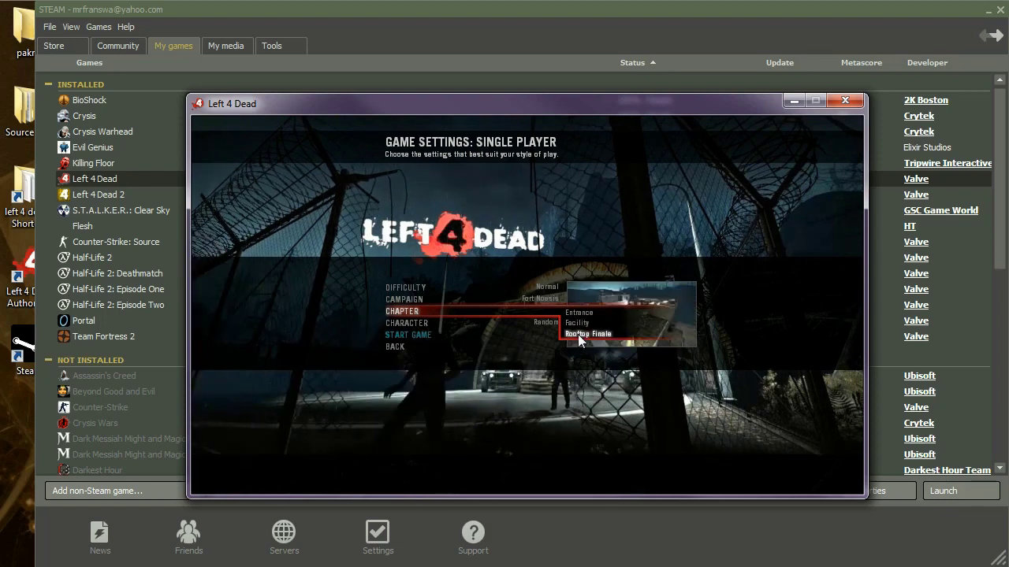
left_click(391, 348)
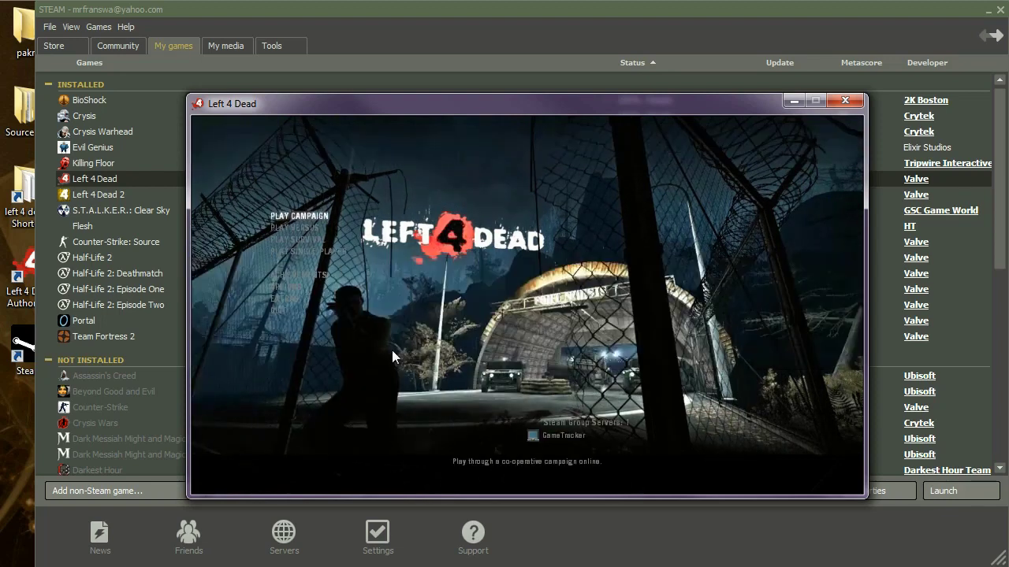
left_click(845, 100)
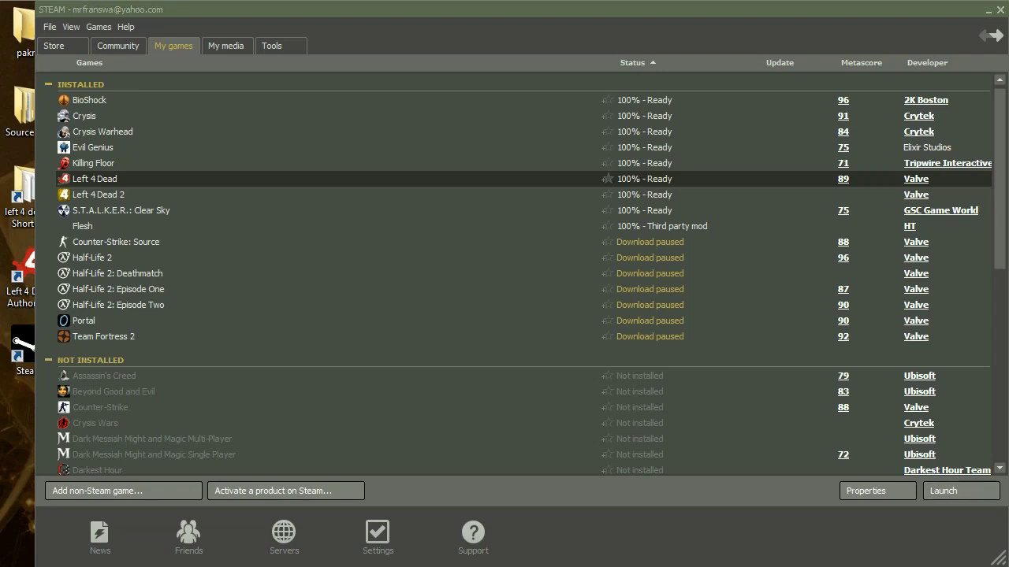
left_click(991, 13)
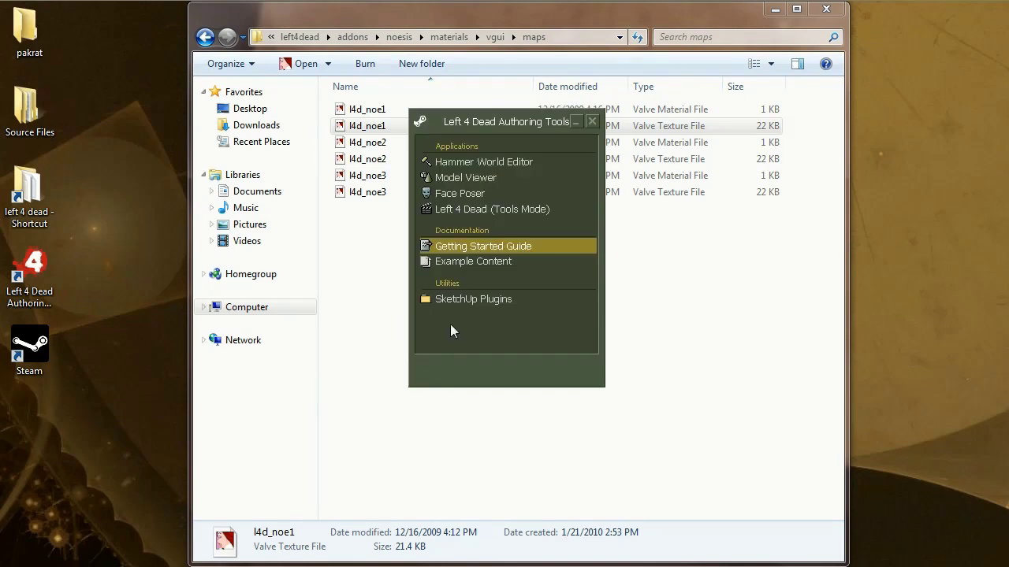
Step: Open the Getting Started Guide from the Left 4 Dead Authoring Tools and read down to its "Where do I go from here?" section
double_click(464, 247)
scroll(424, 338, "down", 7)
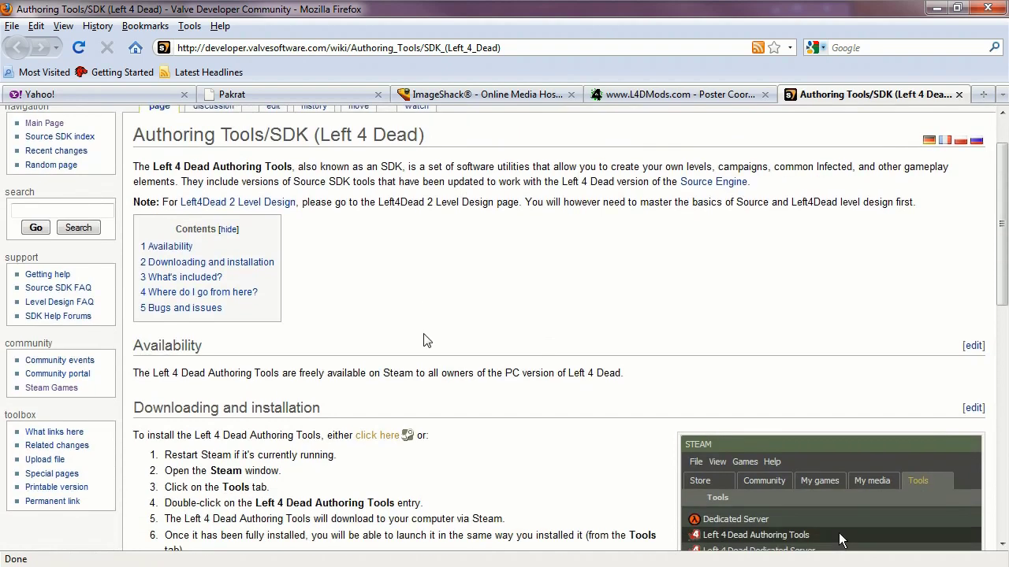
scroll(423, 338, "down", 5)
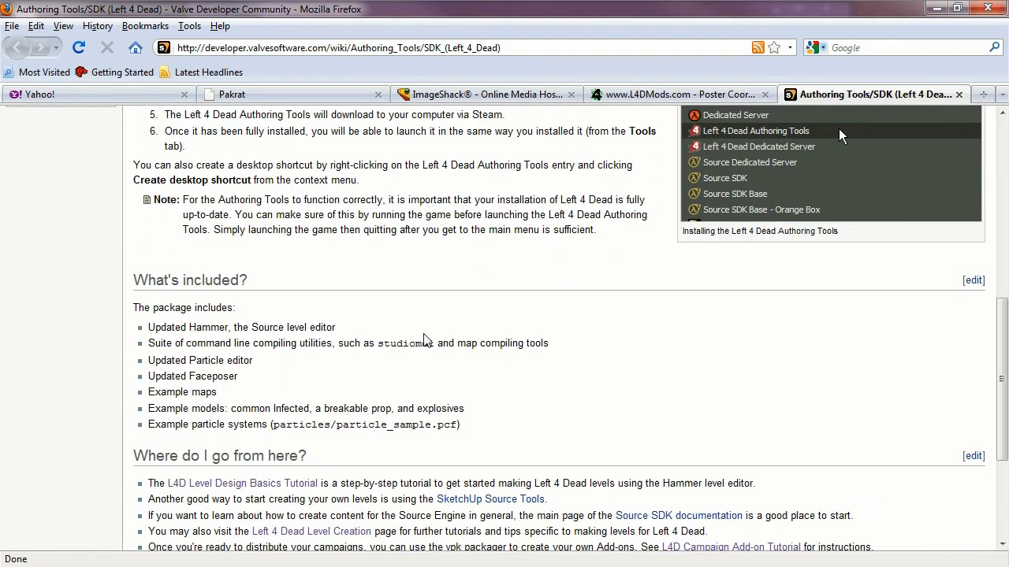
scroll(424, 334, "down", 1)
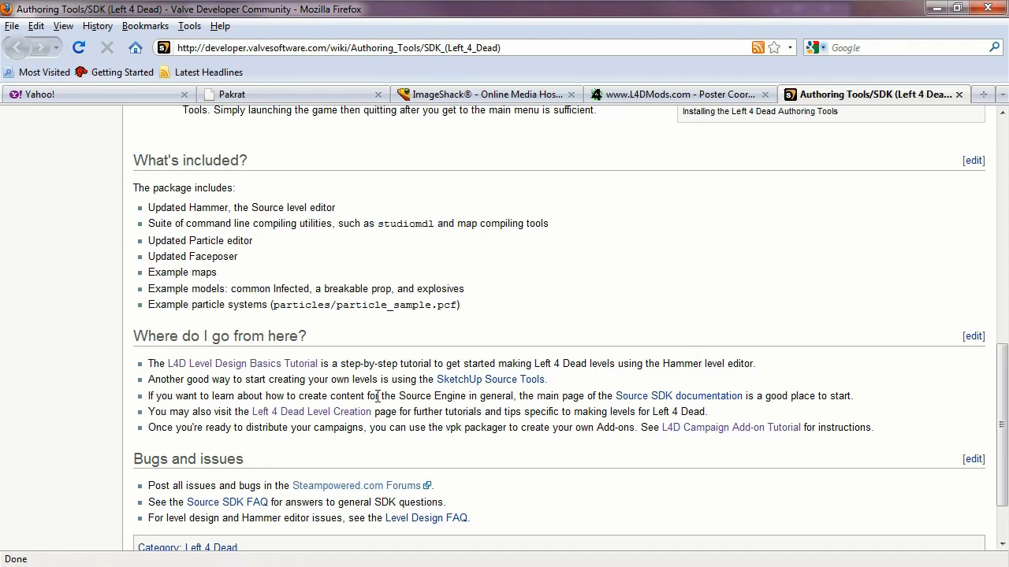
Step: Look over the L4D Level Design Basics Tutorial and Left 4 Dead Level Creation pages, returning to the guide after each
left_click(222, 368)
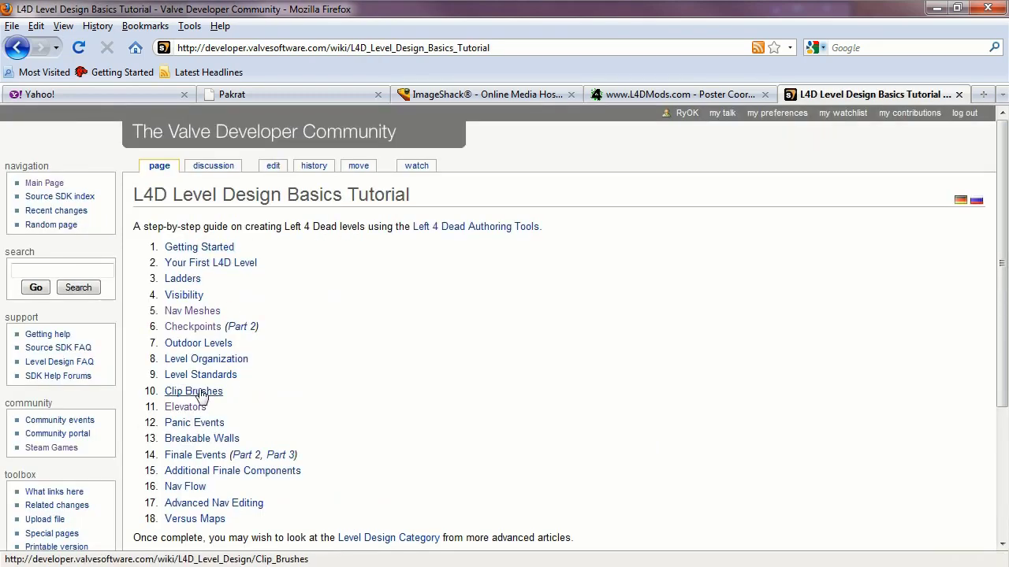
left_click(17, 47)
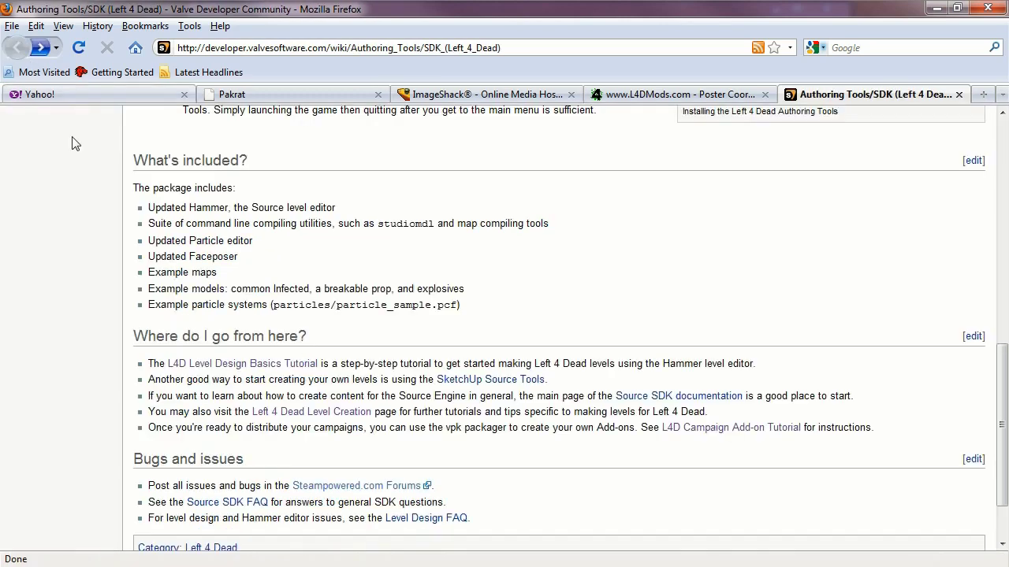
left_click(349, 413)
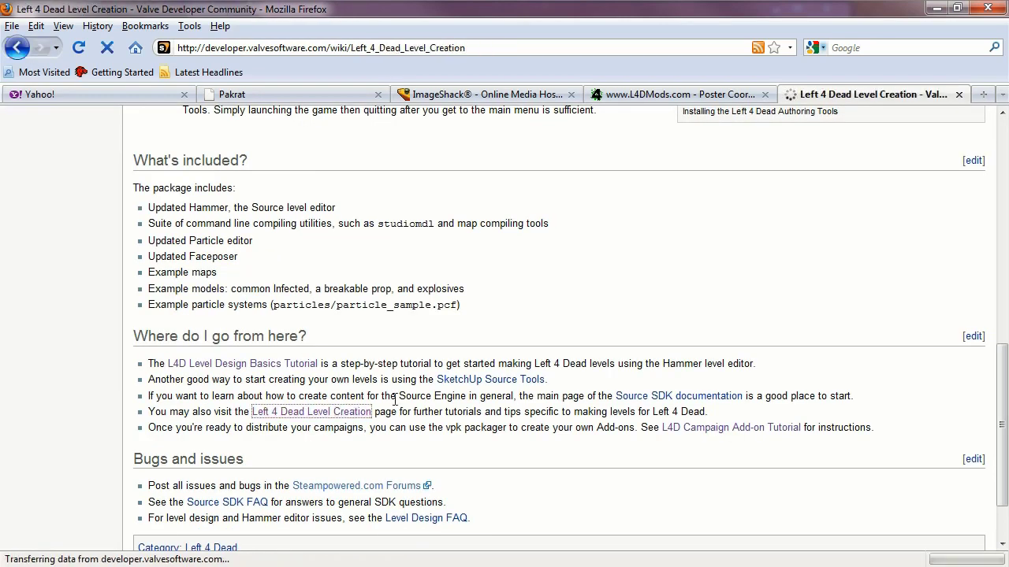
scroll(417, 315, "down", 1)
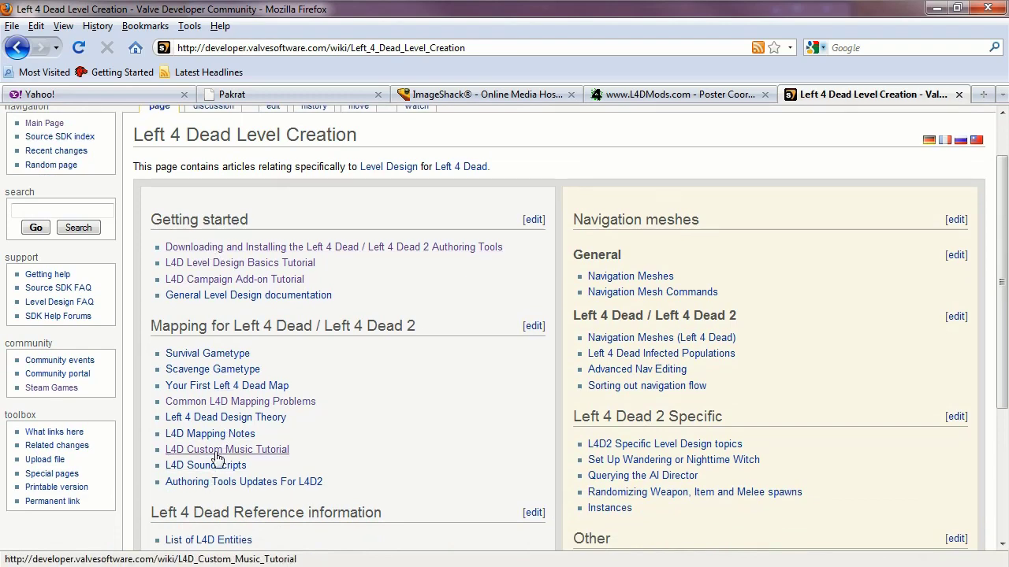
left_click(17, 47)
Step: Skim the L4D Campaign Add-on Tutorial page, then close the wiki page and minimize the browser
left_click(700, 429)
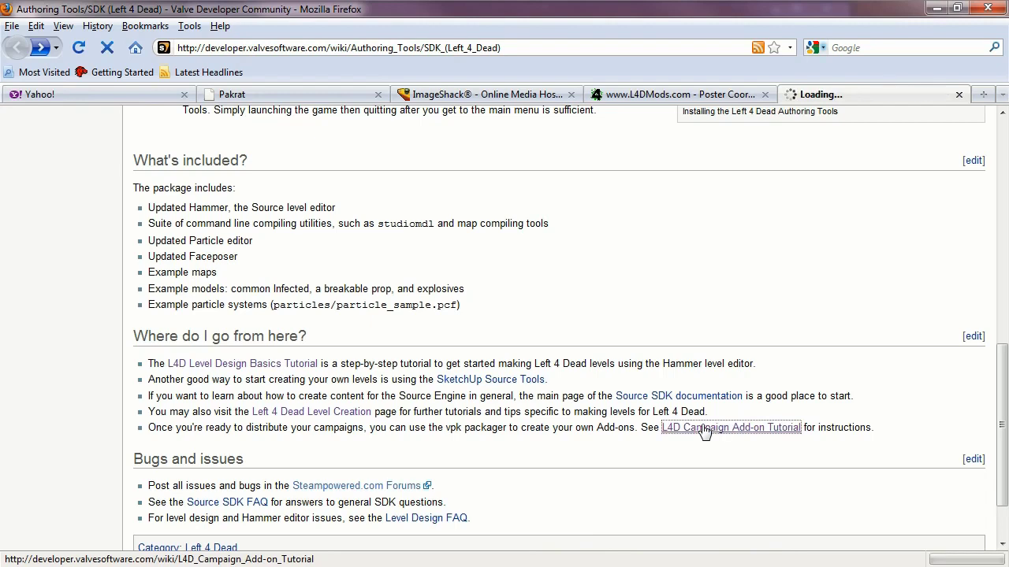
scroll(323, 249, "down", 7)
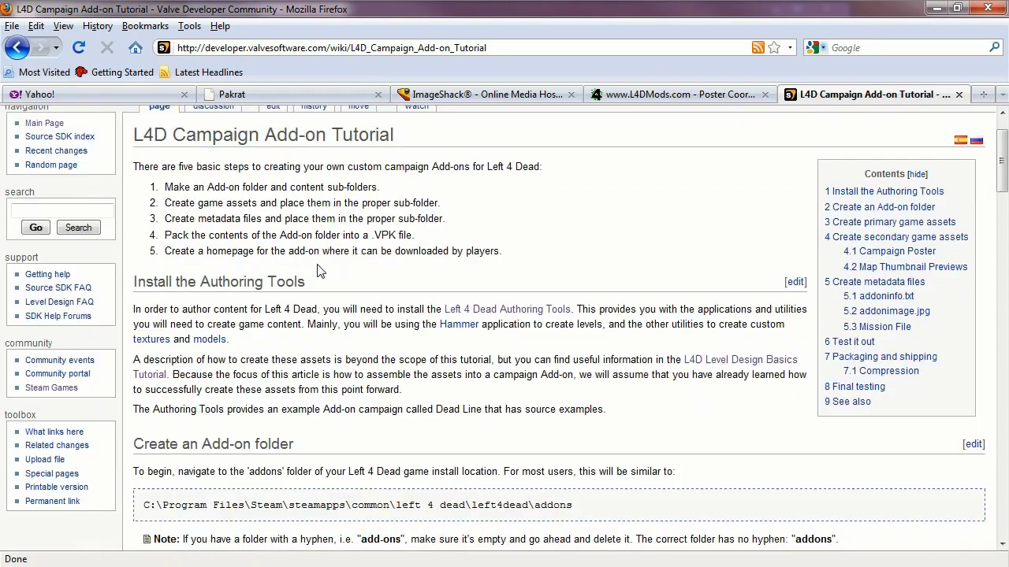
scroll(315, 269, "down", 11)
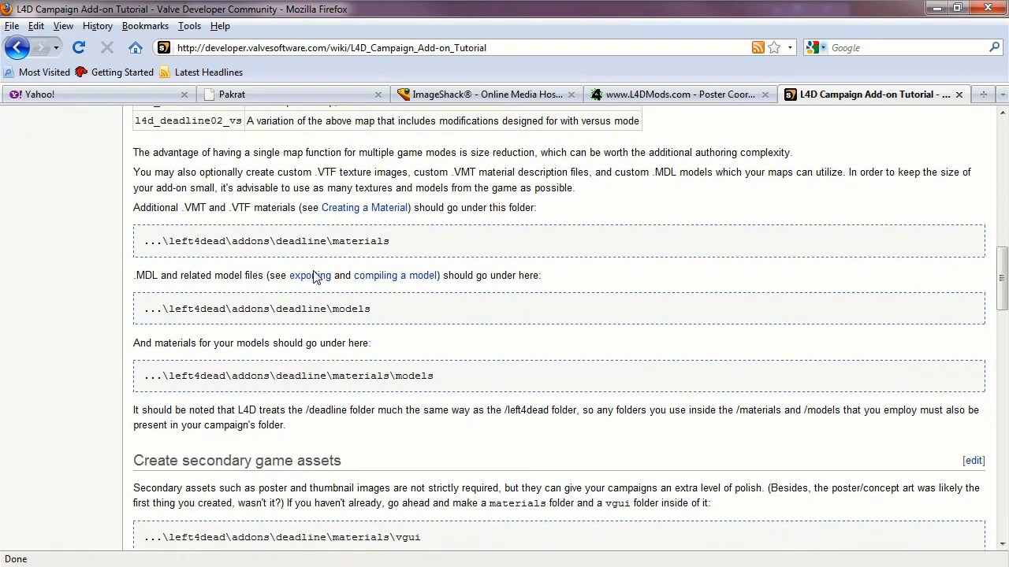
left_click(19, 49)
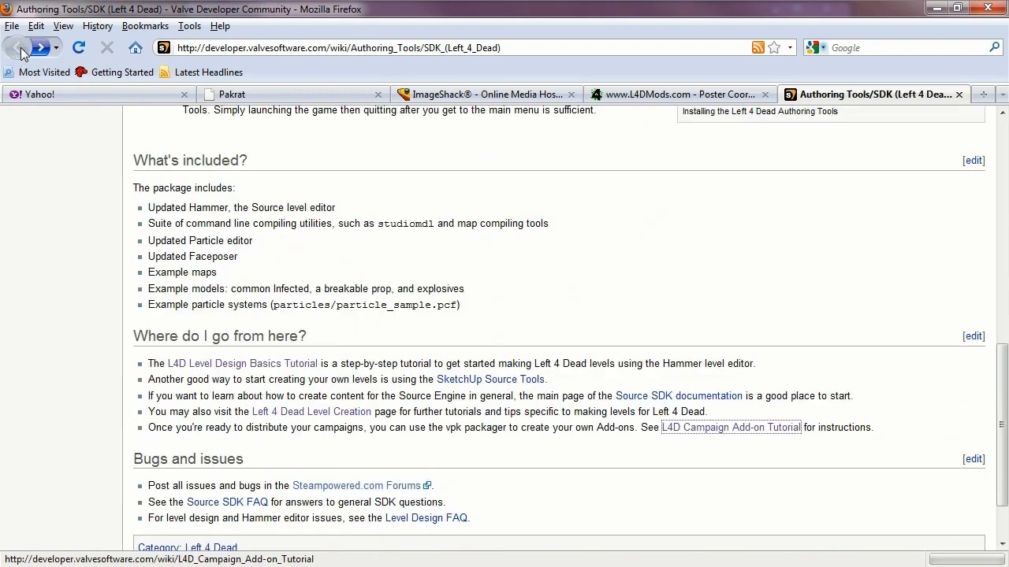
left_click(958, 94)
left_click(936, 8)
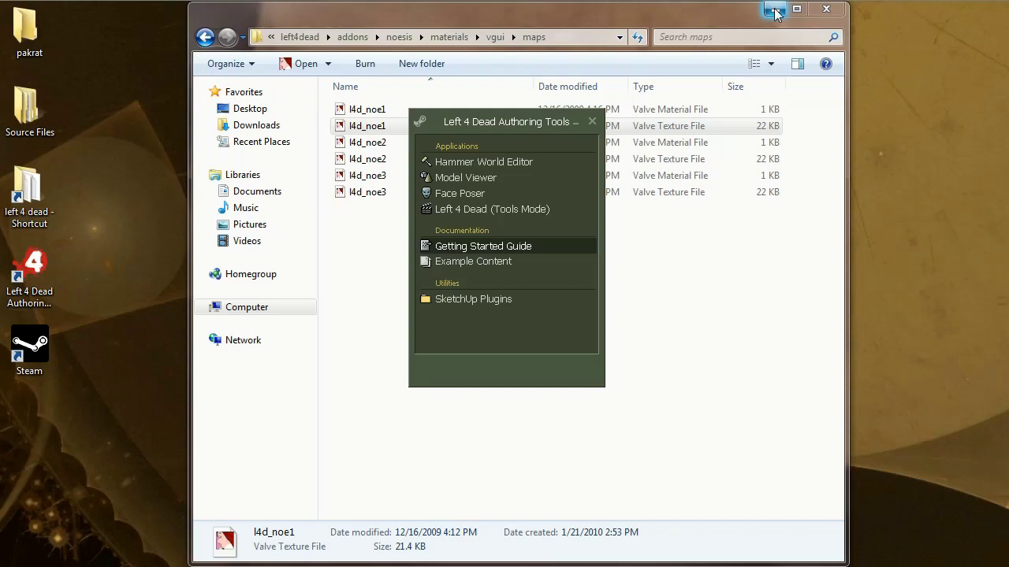
Step: Go up to the addons folder and move the file listed just after markcenter.vpk into the aaa folder
left_click_drag(587, 21, 659, 33)
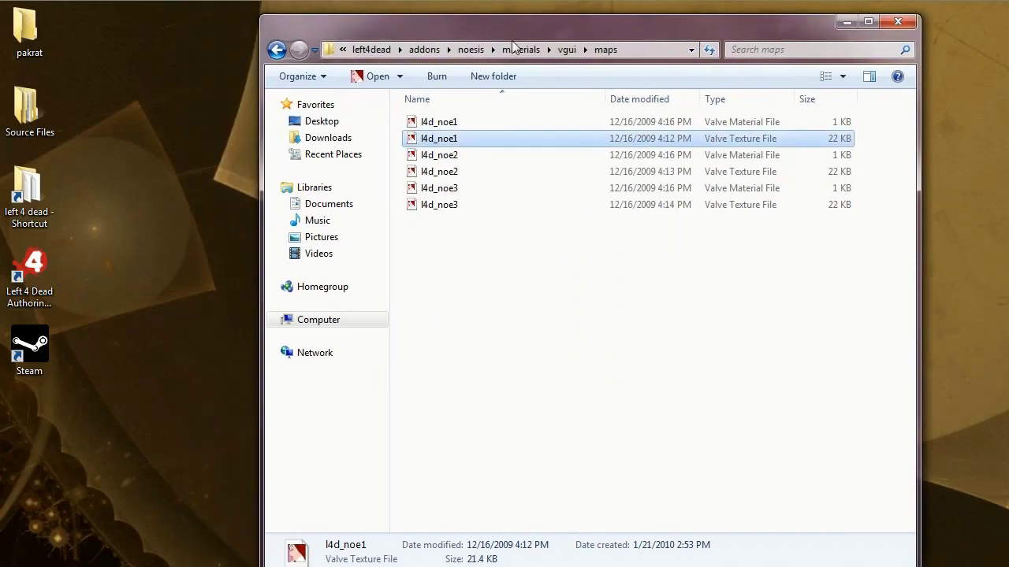
left_click(426, 51)
left_click_drag(434, 222, 440, 121)
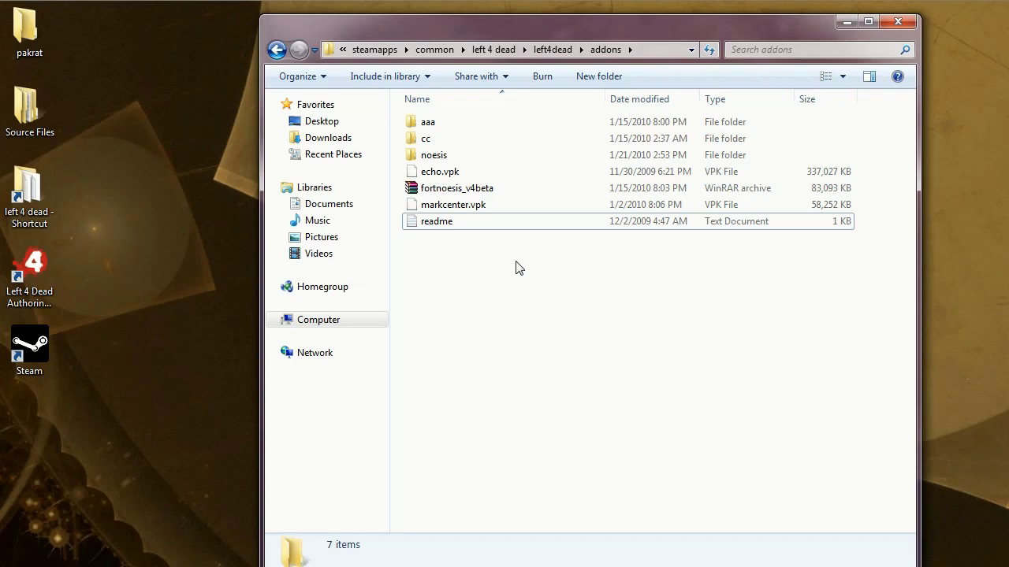
left_click(276, 50)
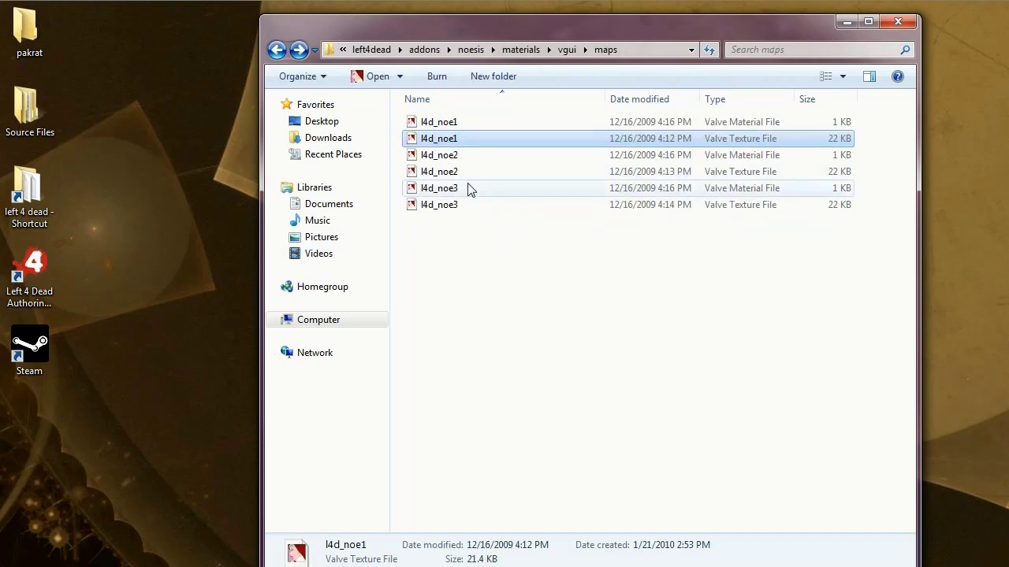
left_click(299, 50)
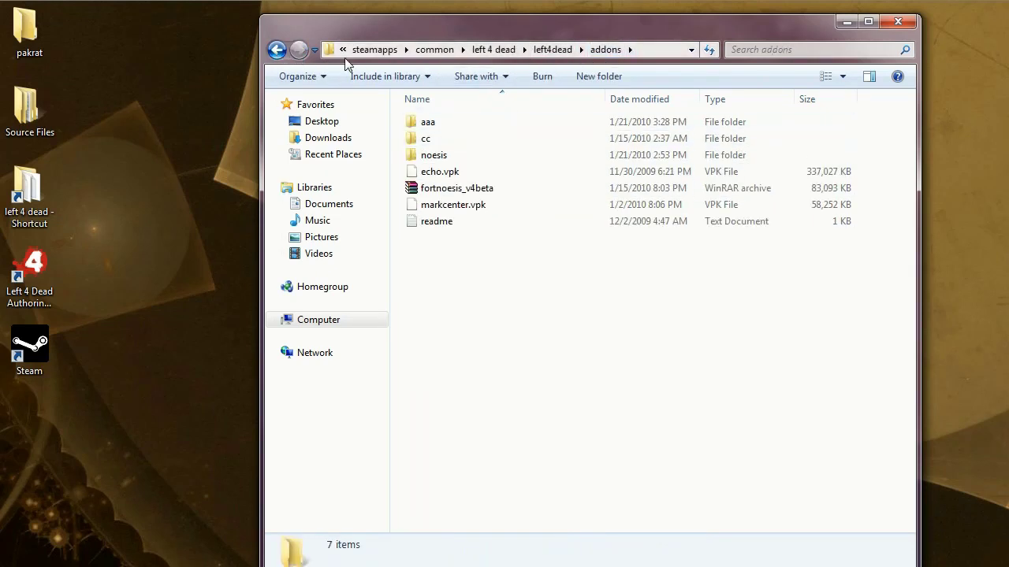
Step: Open the left 4 dead folder's bin subfolder in a second window and locate the vpk application
double_click(31, 181)
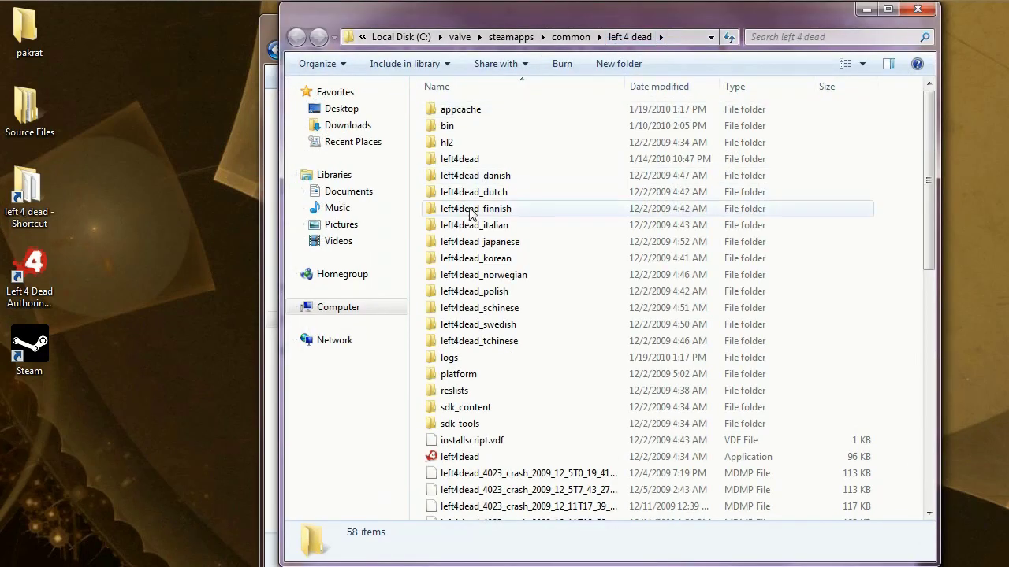
double_click(447, 130)
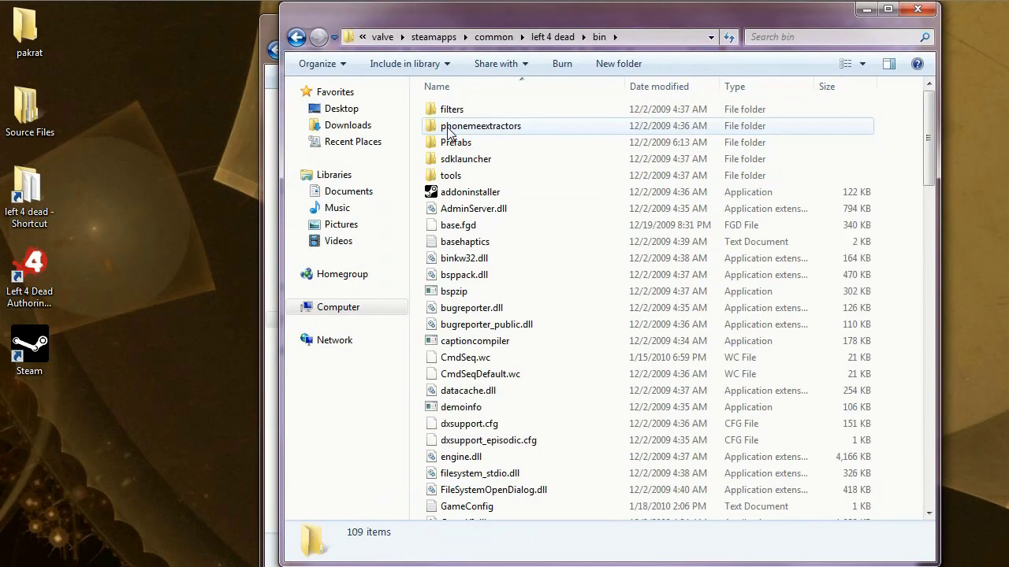
left_click_drag(926, 118, 970, 459)
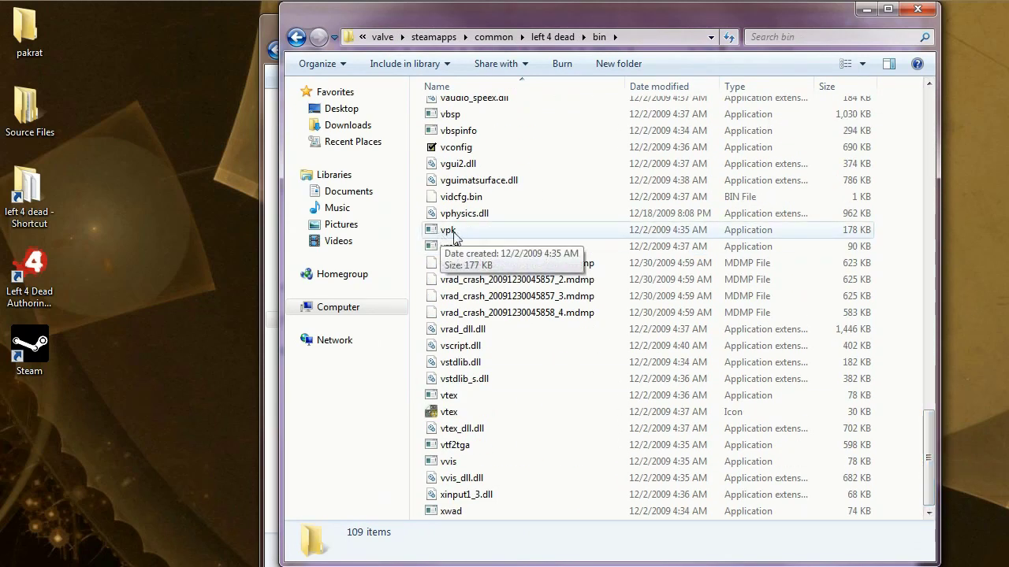
Step: Arrange the bin and addons windows side by side, with the noesis folder selected in addons
left_click_drag(617, 32, 385, 33)
left_click(748, 29)
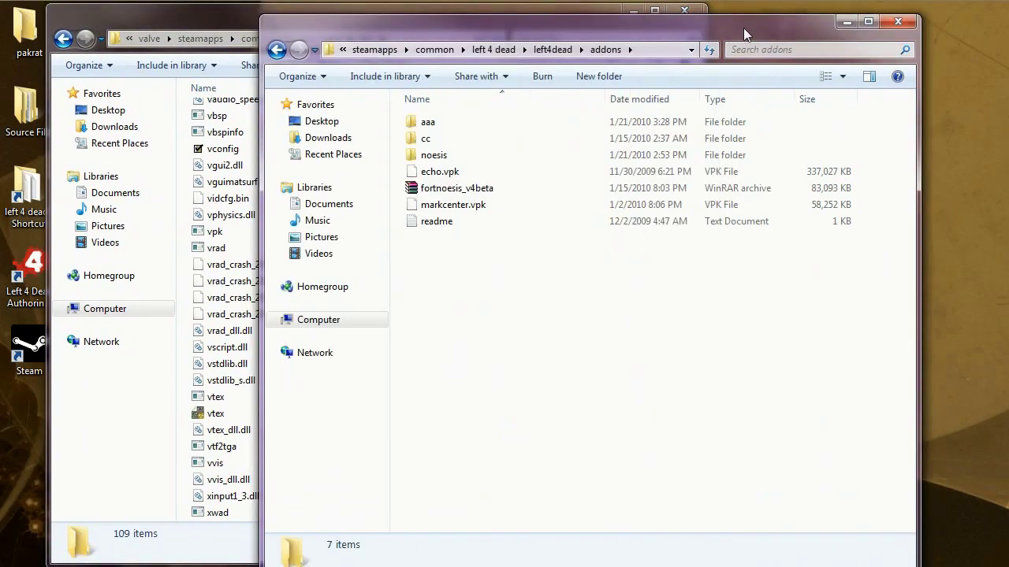
left_click(439, 155)
left_click_drag(552, 24, 769, 11)
Step: Package the noesis folder with the vpk application and select the resulting noesis.vpk in the addons folder
left_click_drag(652, 148, 216, 234)
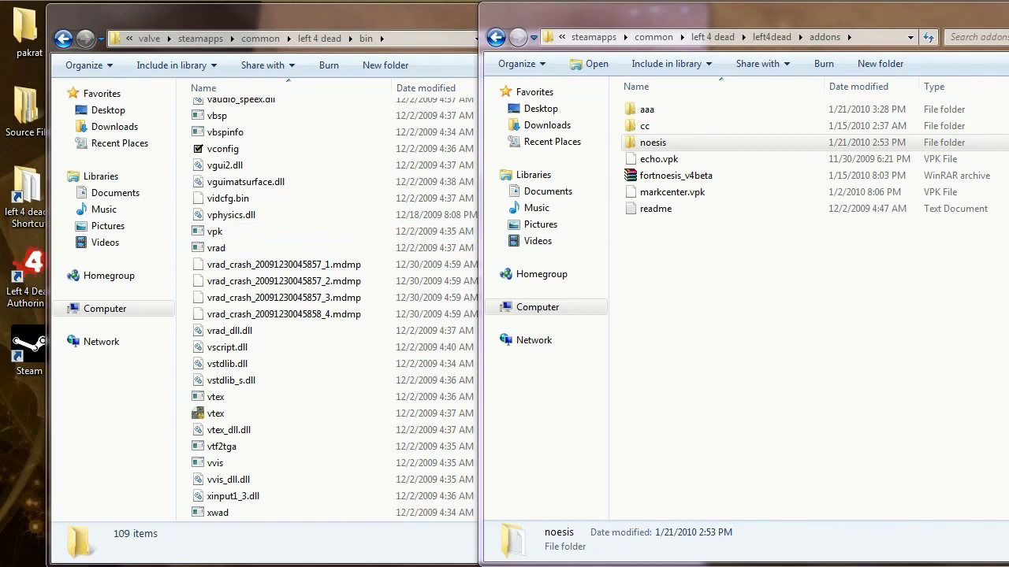
left_click_drag(475, 246, 506, 125)
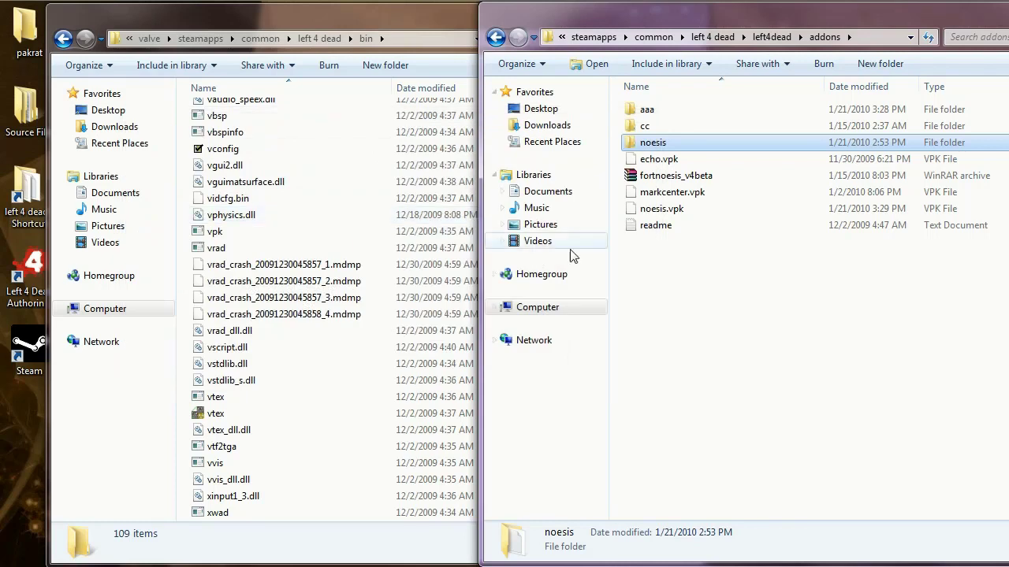
left_click(652, 213)
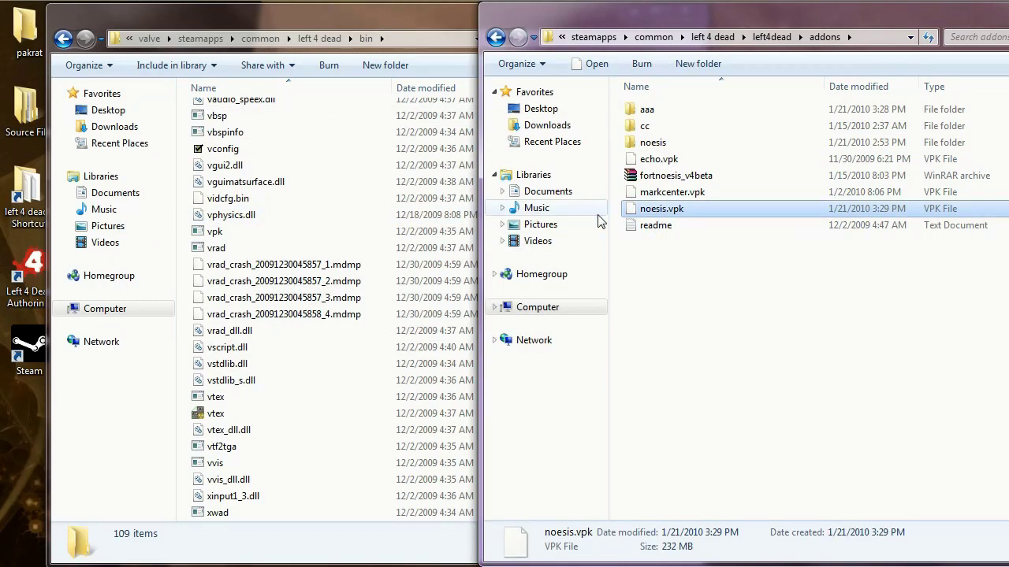